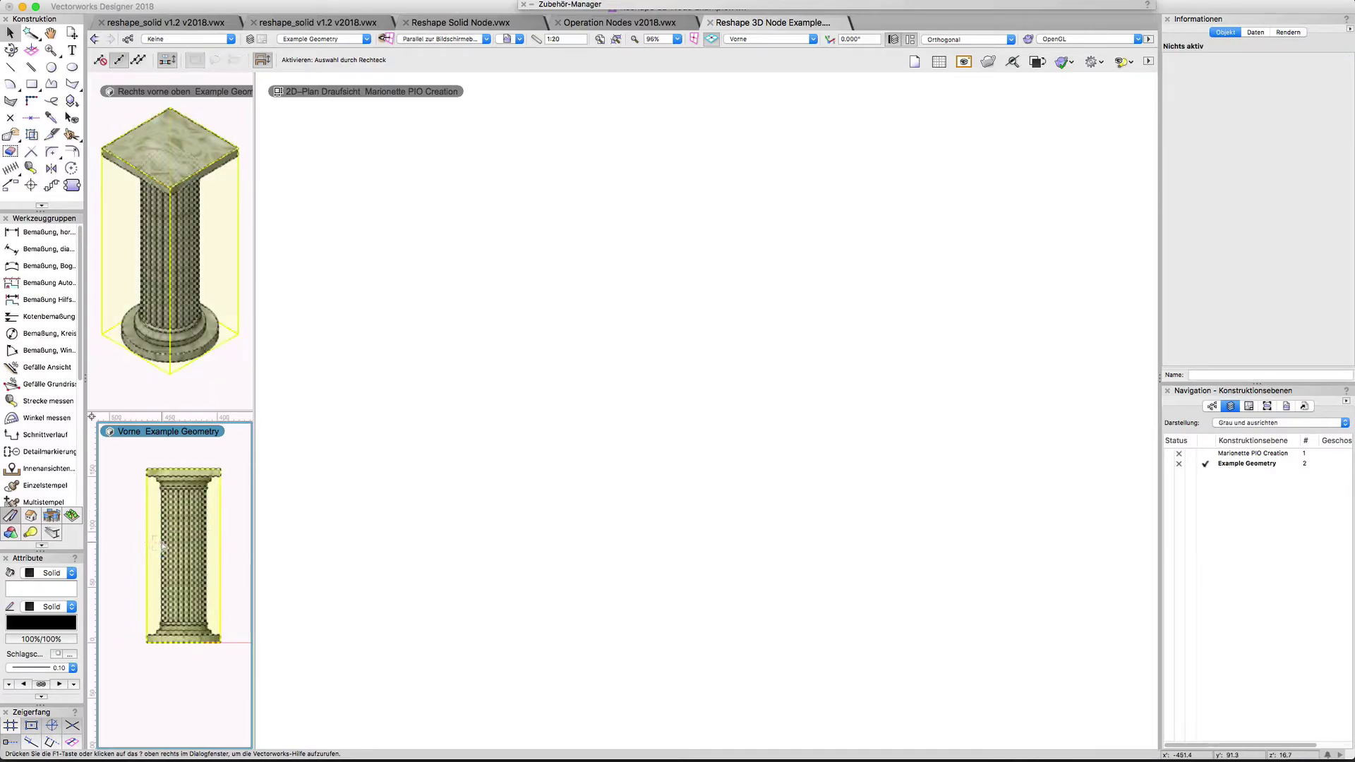
Place a Reshape 3D Solid Marionette node in the Marionette PIO Creation plan view.
{"action": "left_click", "coordinate": [385, 360]}
{"action": "left_click", "coordinate": [73, 185]}
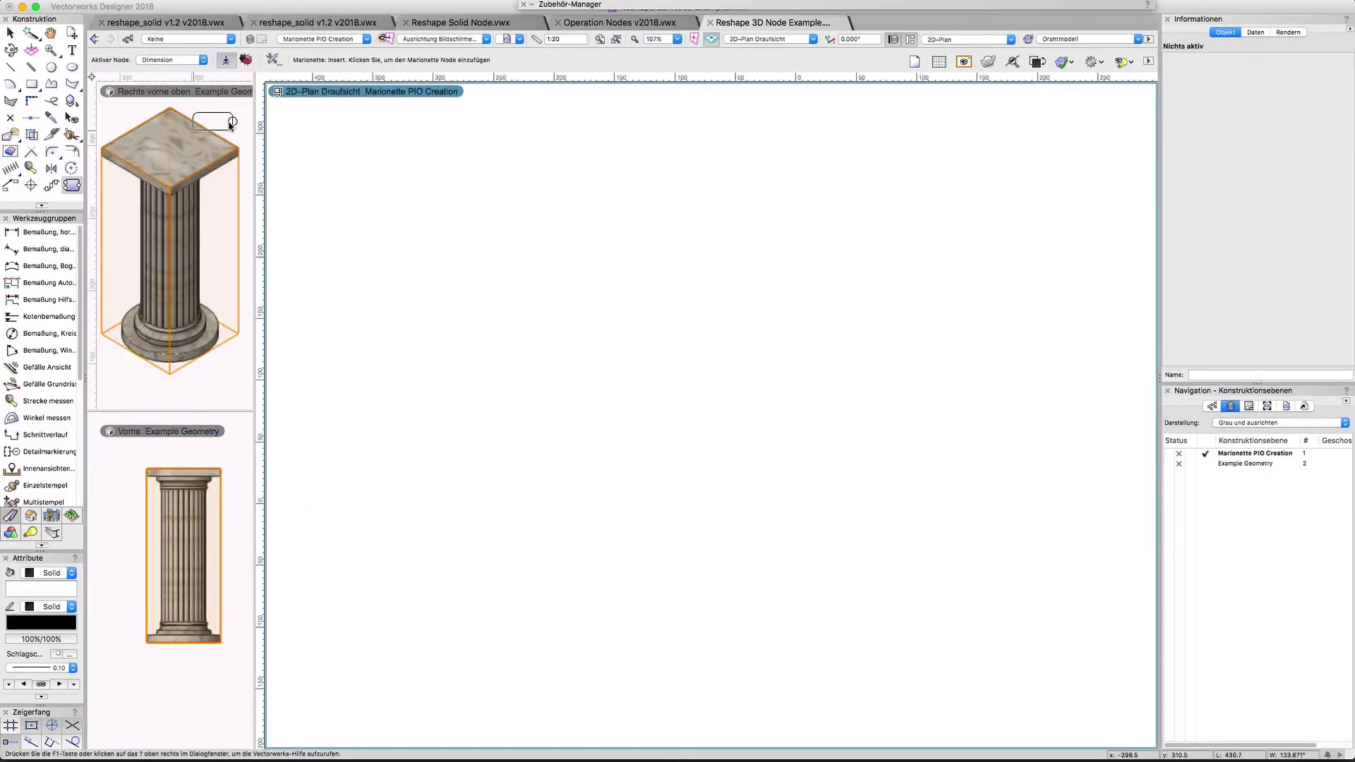
{"action": "left_click", "coordinate": [174, 61]}
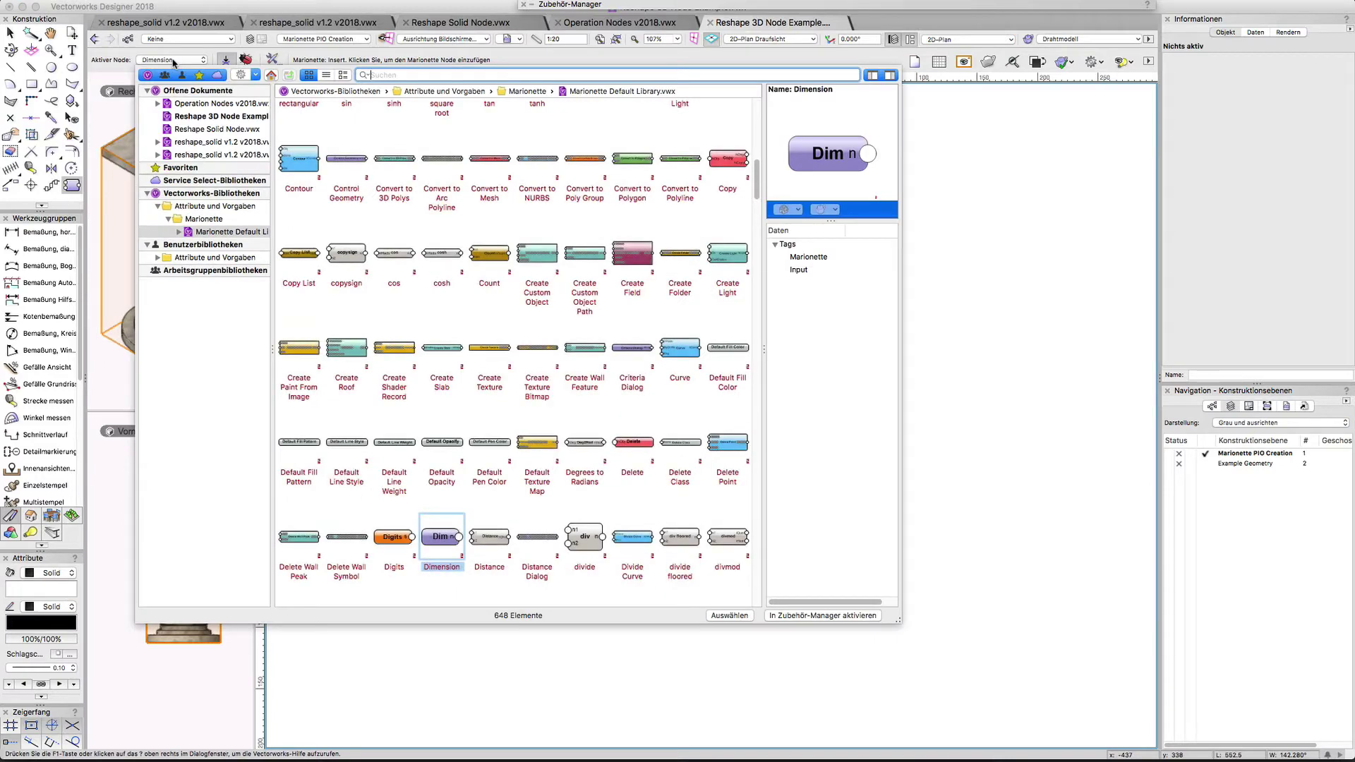
{"action": "left_click", "coordinate": [233, 129]}
{"action": "double_click", "coordinate": [301, 128]}
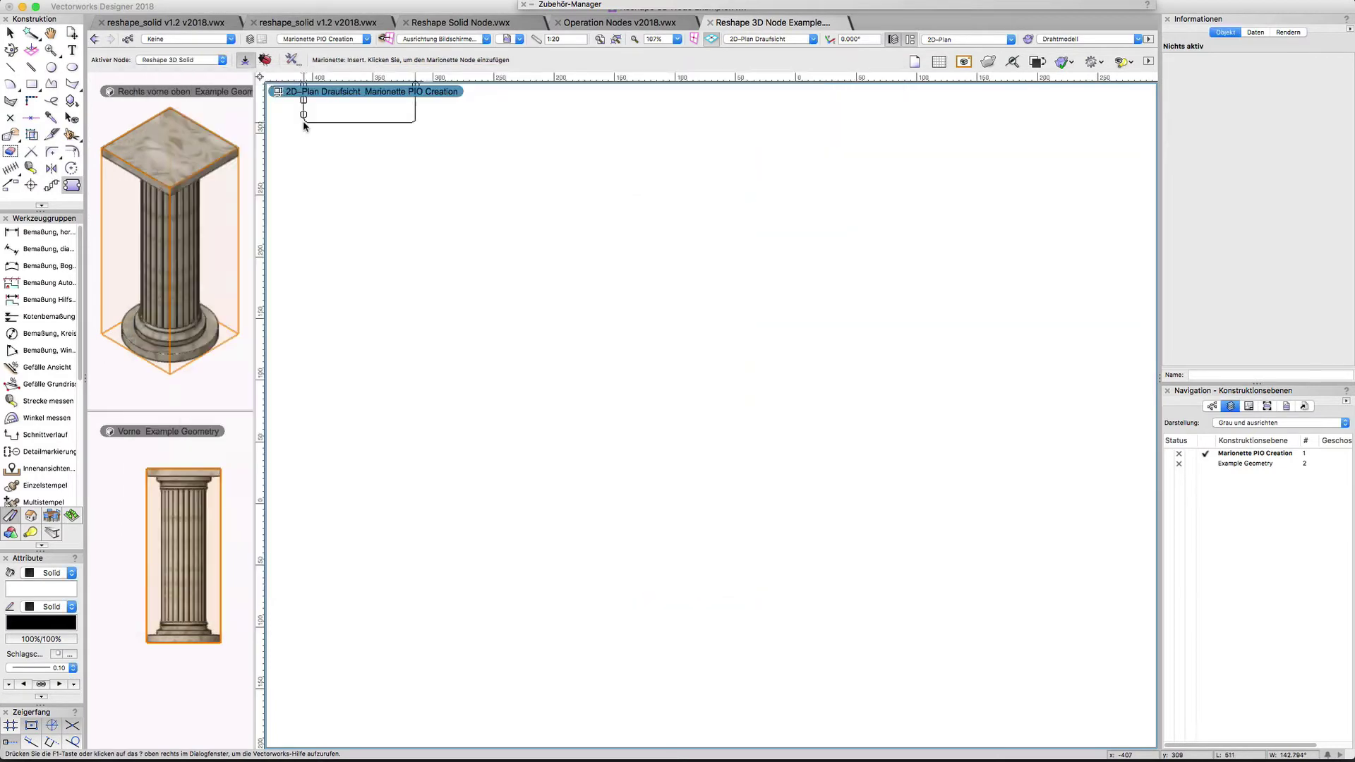
{"action": "left_click", "coordinate": [648, 403]}
{"action": "key", "text": "x"}
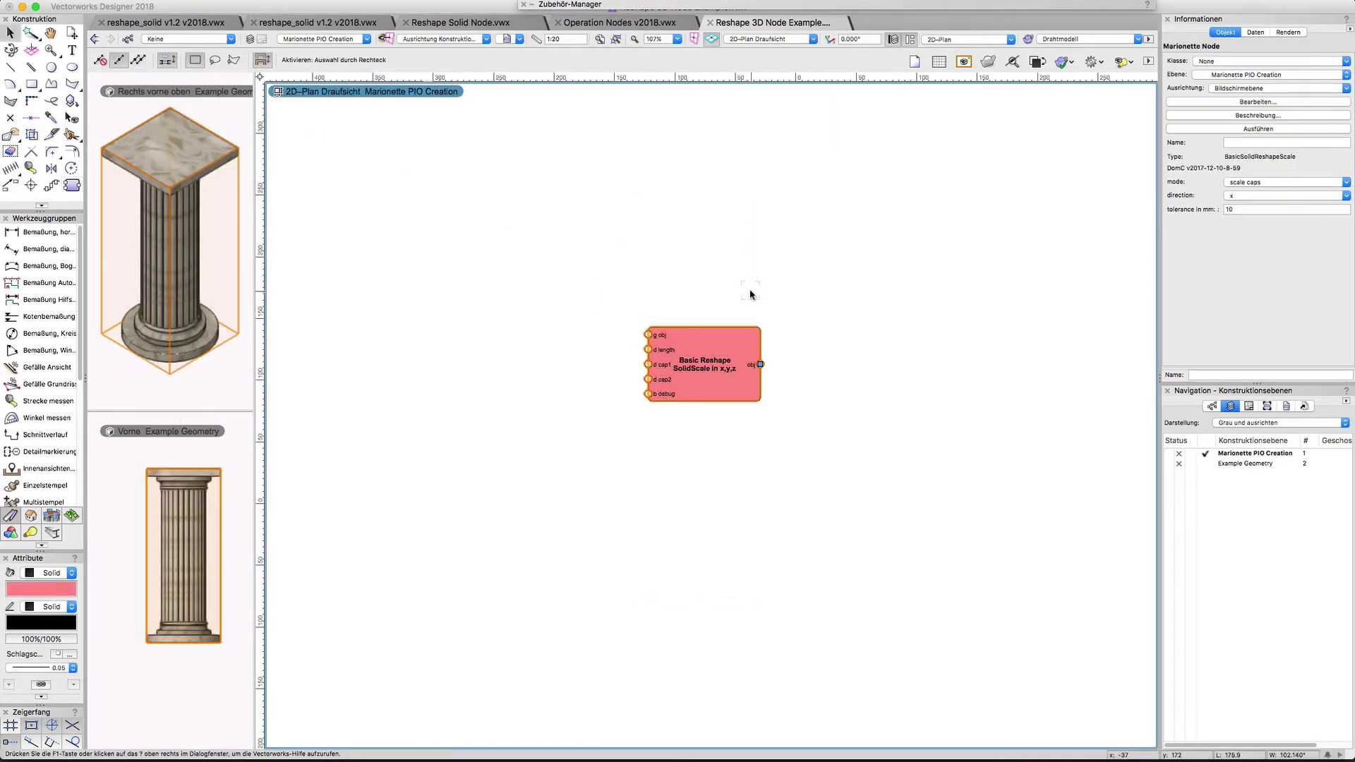
Switch the reshape node's mode to scale middle and its direction to z.
{"action": "left_click", "coordinate": [1258, 184]}
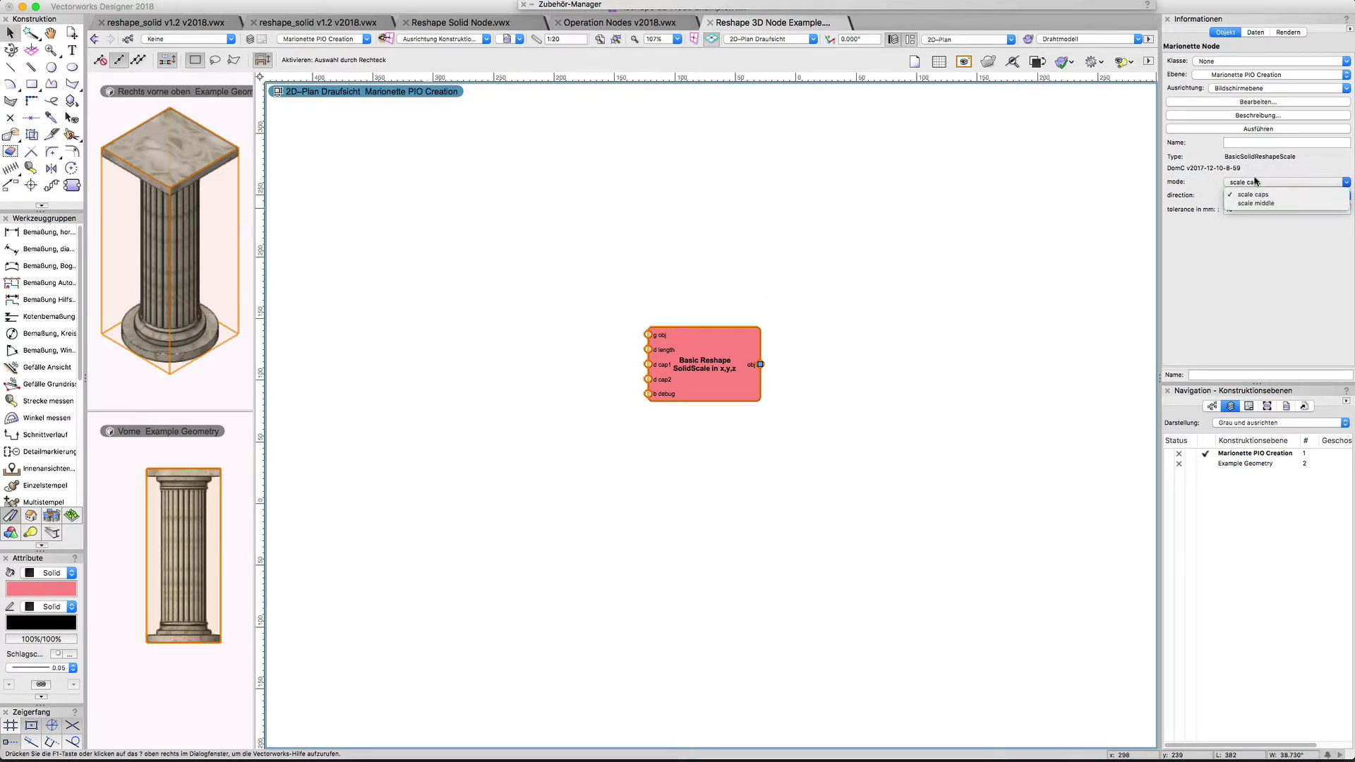
{"action": "left_click", "coordinate": [1255, 202]}
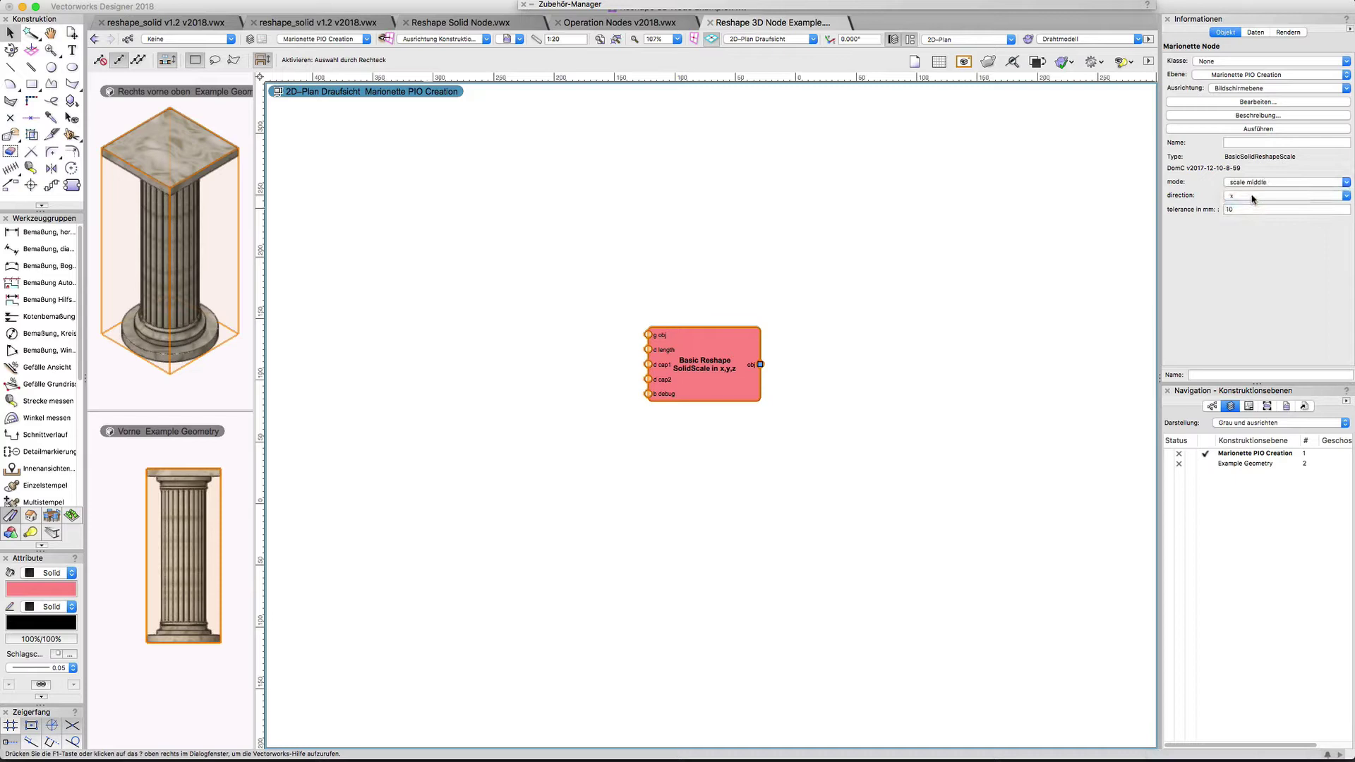
{"action": "left_click", "coordinate": [1251, 196]}
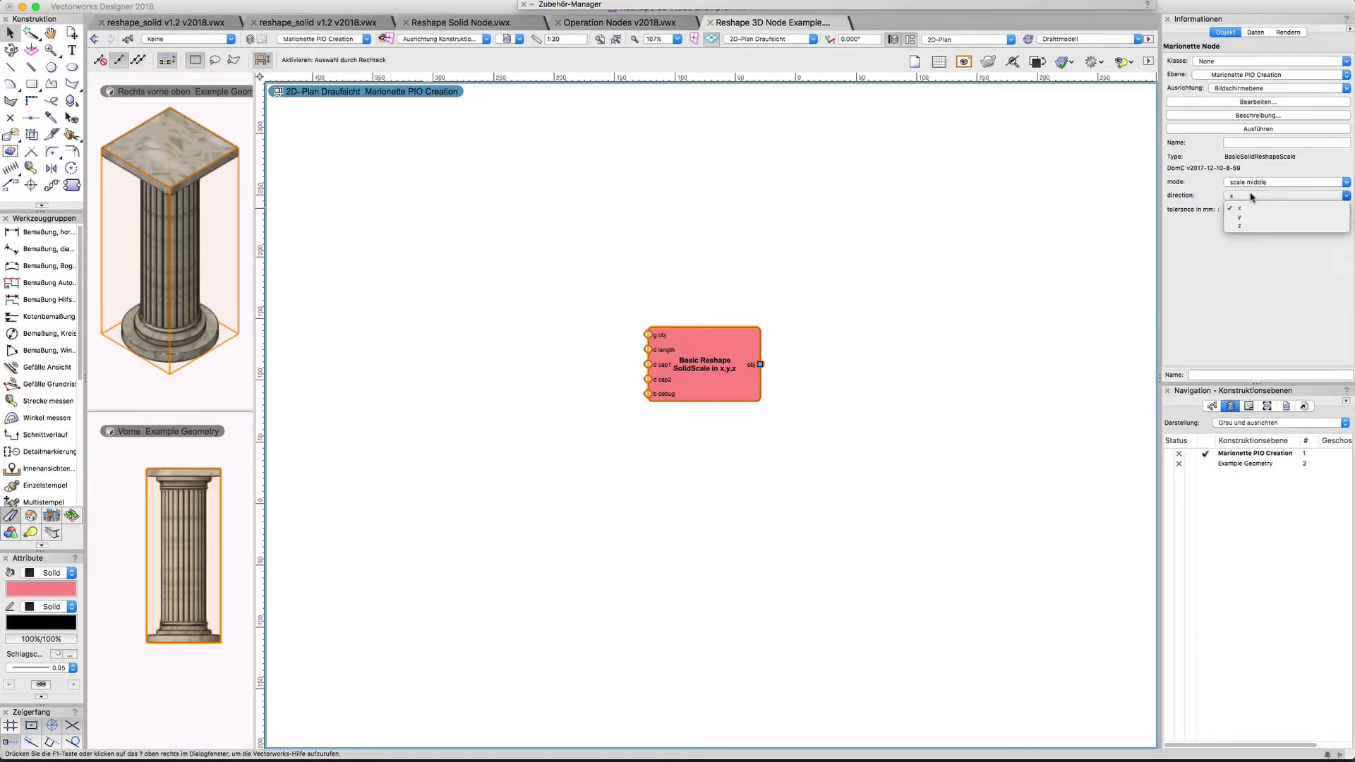
{"action": "left_click", "coordinate": [1243, 226]}
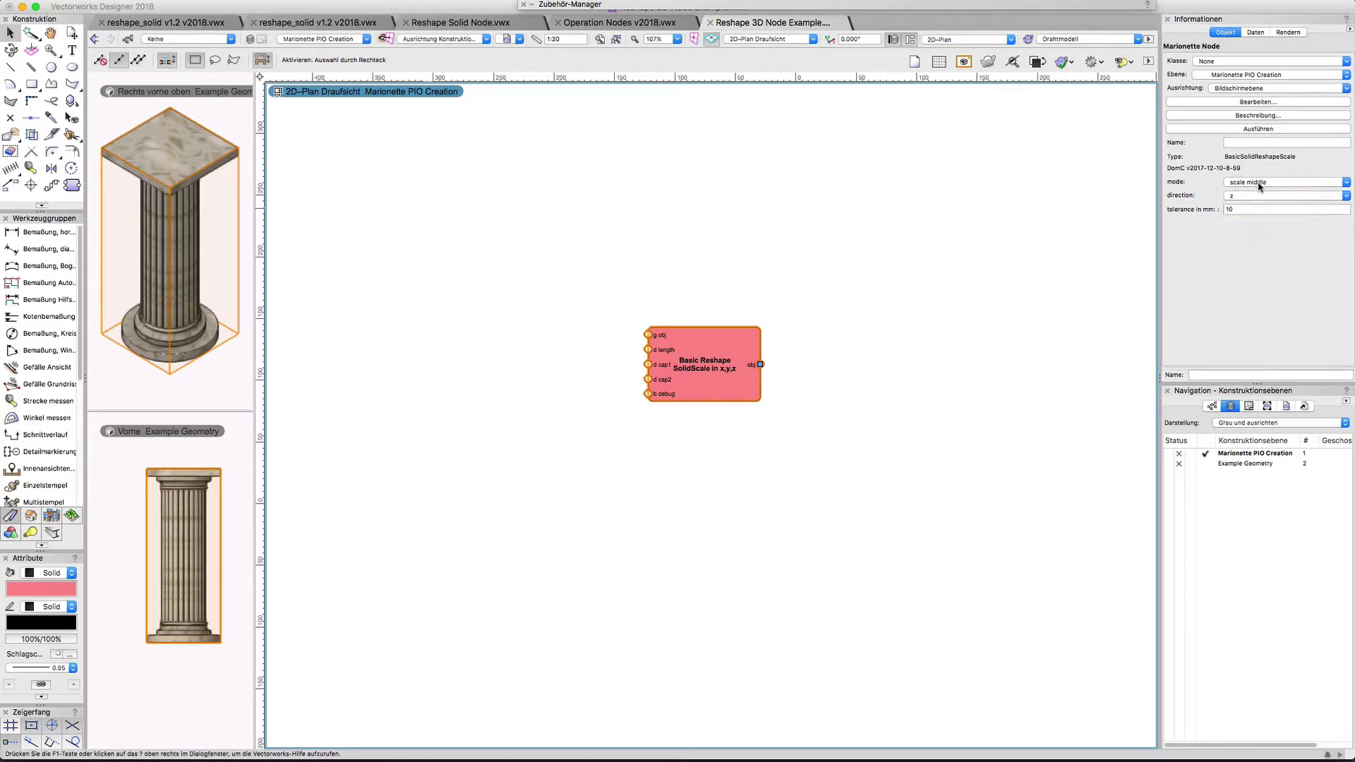
{"action": "left_click", "coordinate": [415, 448]}
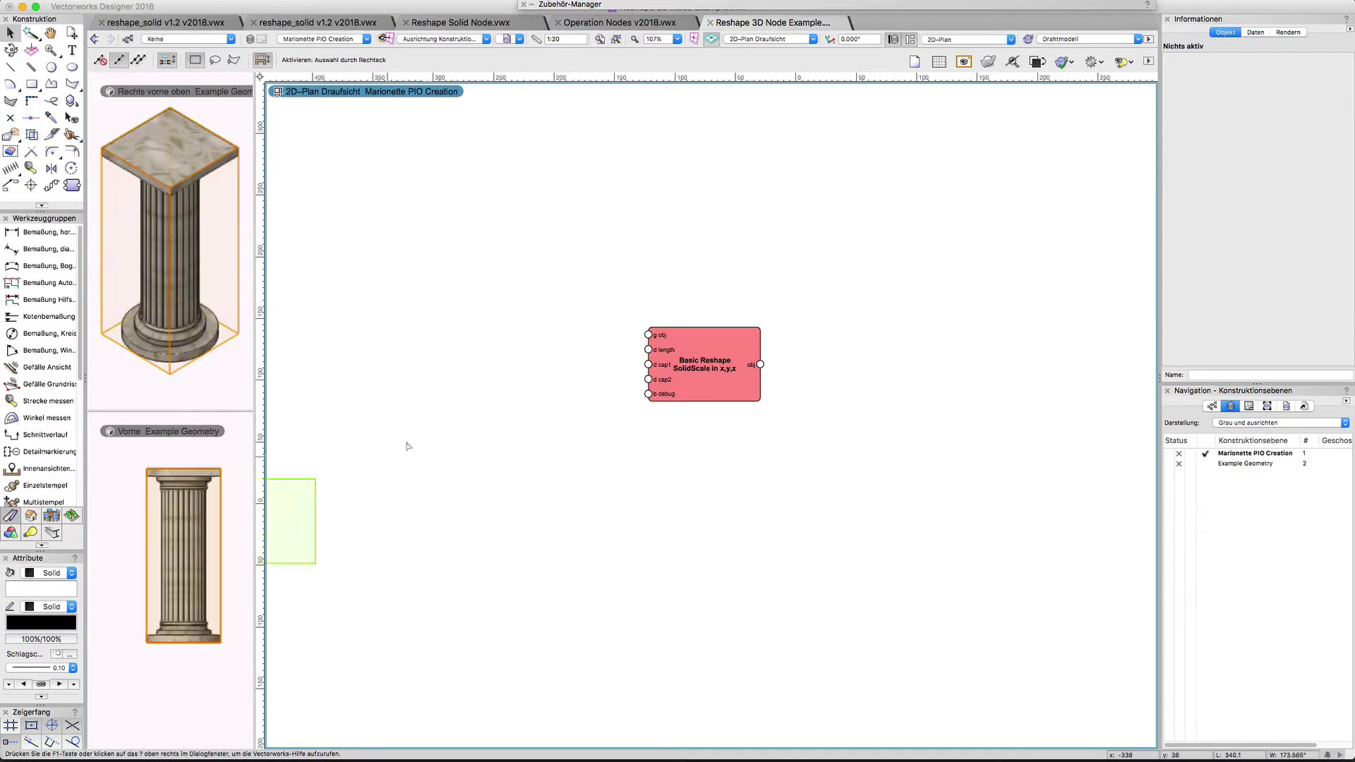
Find the Control Geometry node in the resource selector and place it left of the reshape node.
{"action": "left_click", "coordinate": [71, 186]}
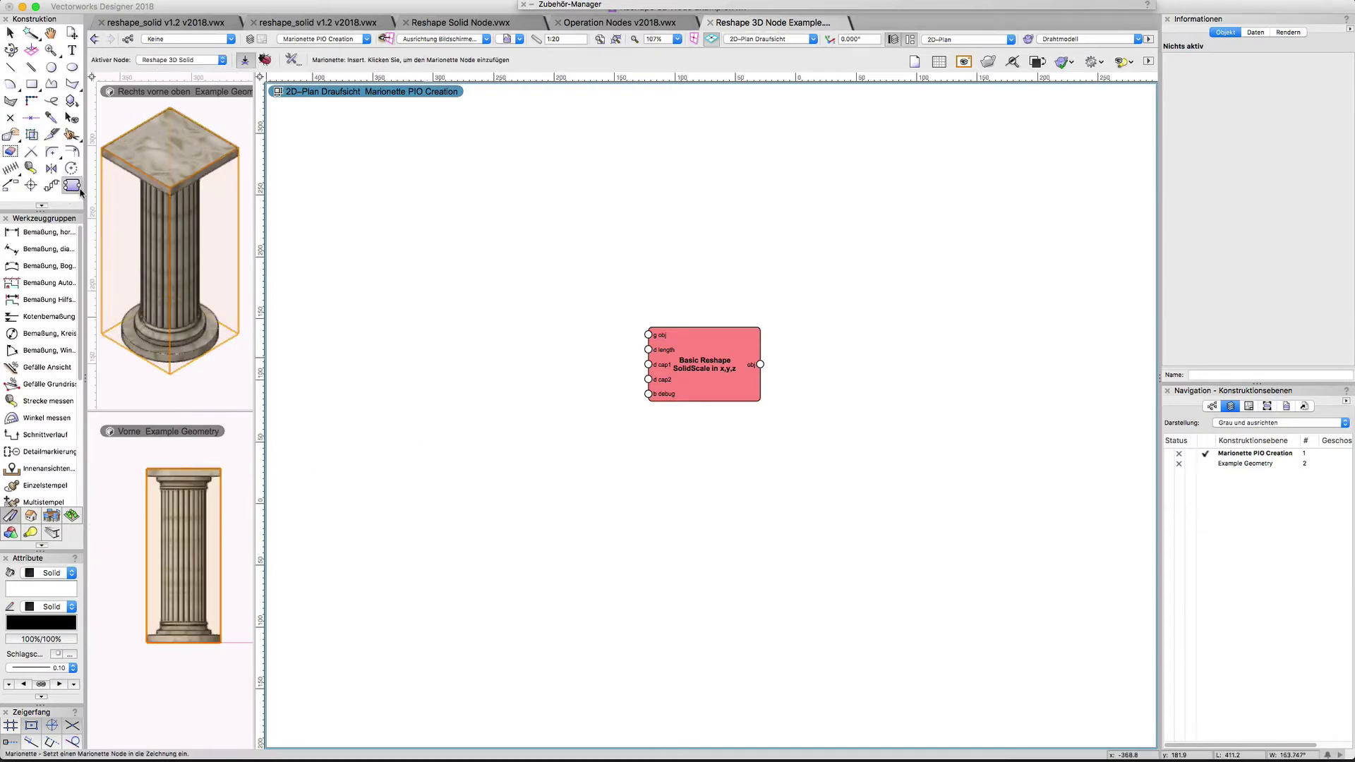
{"action": "left_click", "coordinate": [182, 60]}
{"action": "type", "text": "contro"}
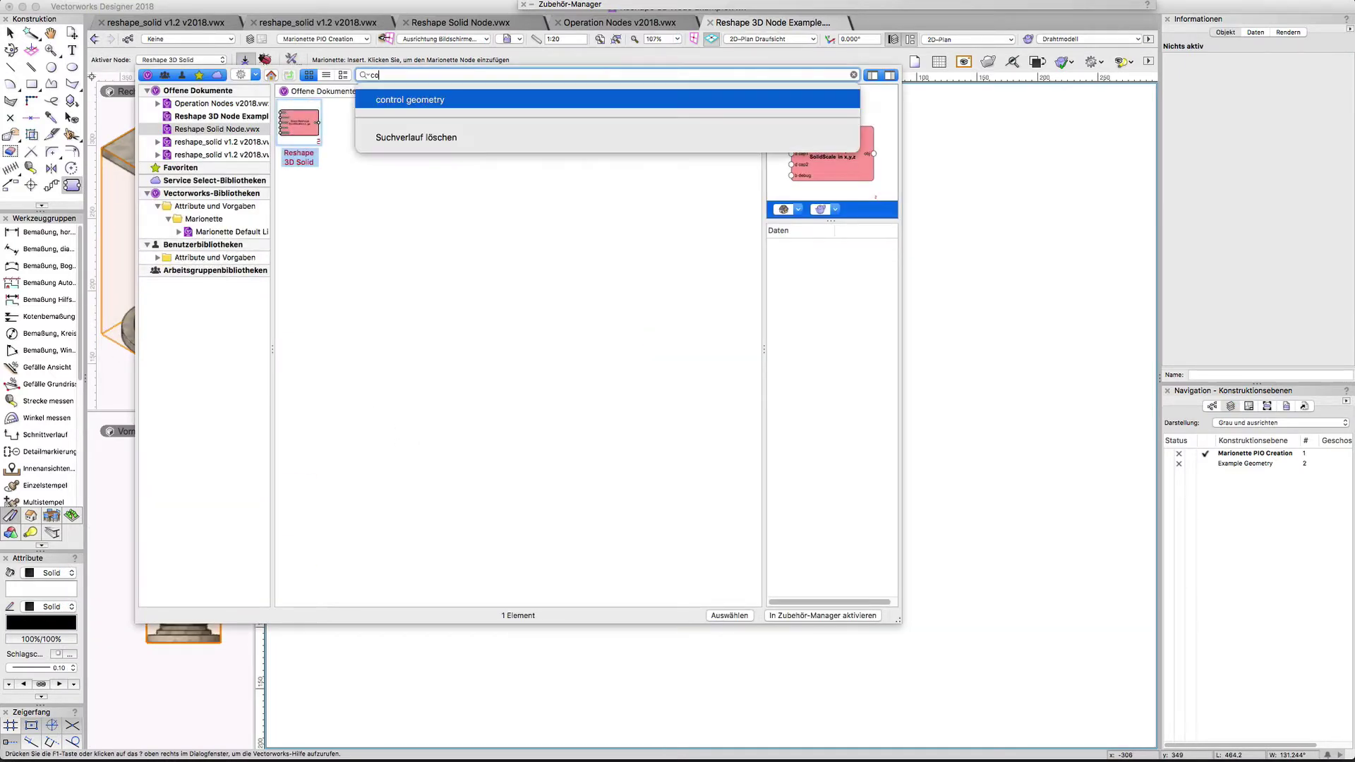
{"action": "type", "text": "l"}
{"action": "key", "text": "Return"}
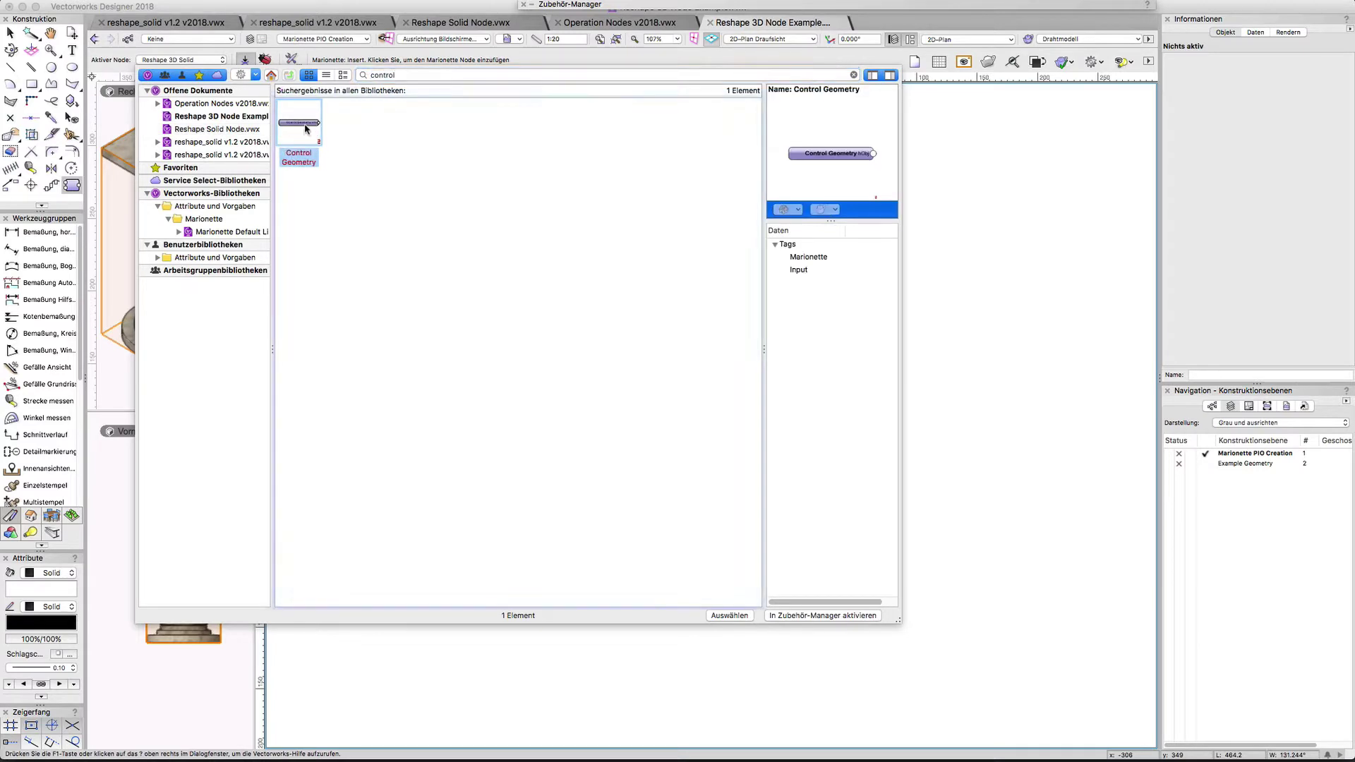
{"action": "double_click", "coordinate": [299, 125]}
{"action": "left_click", "coordinate": [461, 308]}
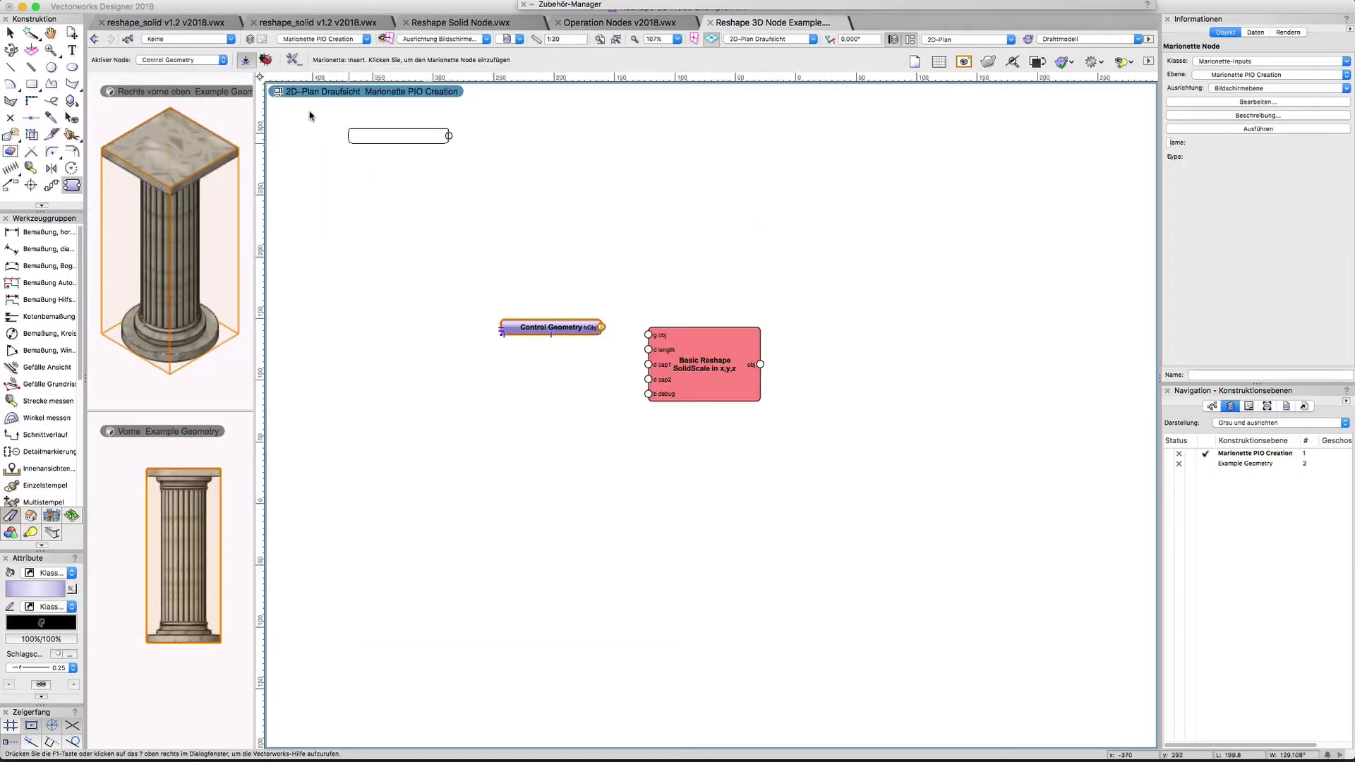
Place a Dim node below the Control Geometry node.
{"action": "left_click", "coordinate": [210, 60]}
{"action": "type", "text": "dimens"}
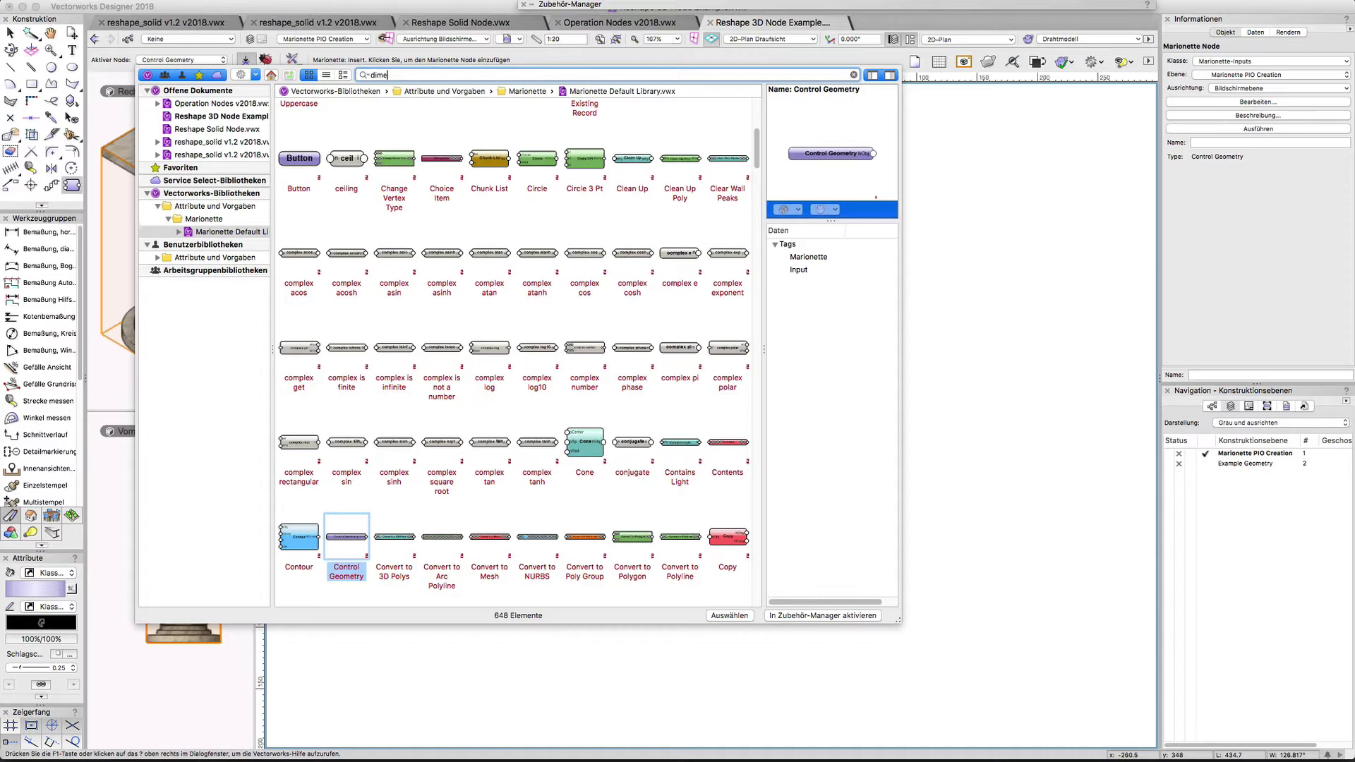
{"action": "type", "text": "ion"}
{"action": "double_click", "coordinate": [300, 128]}
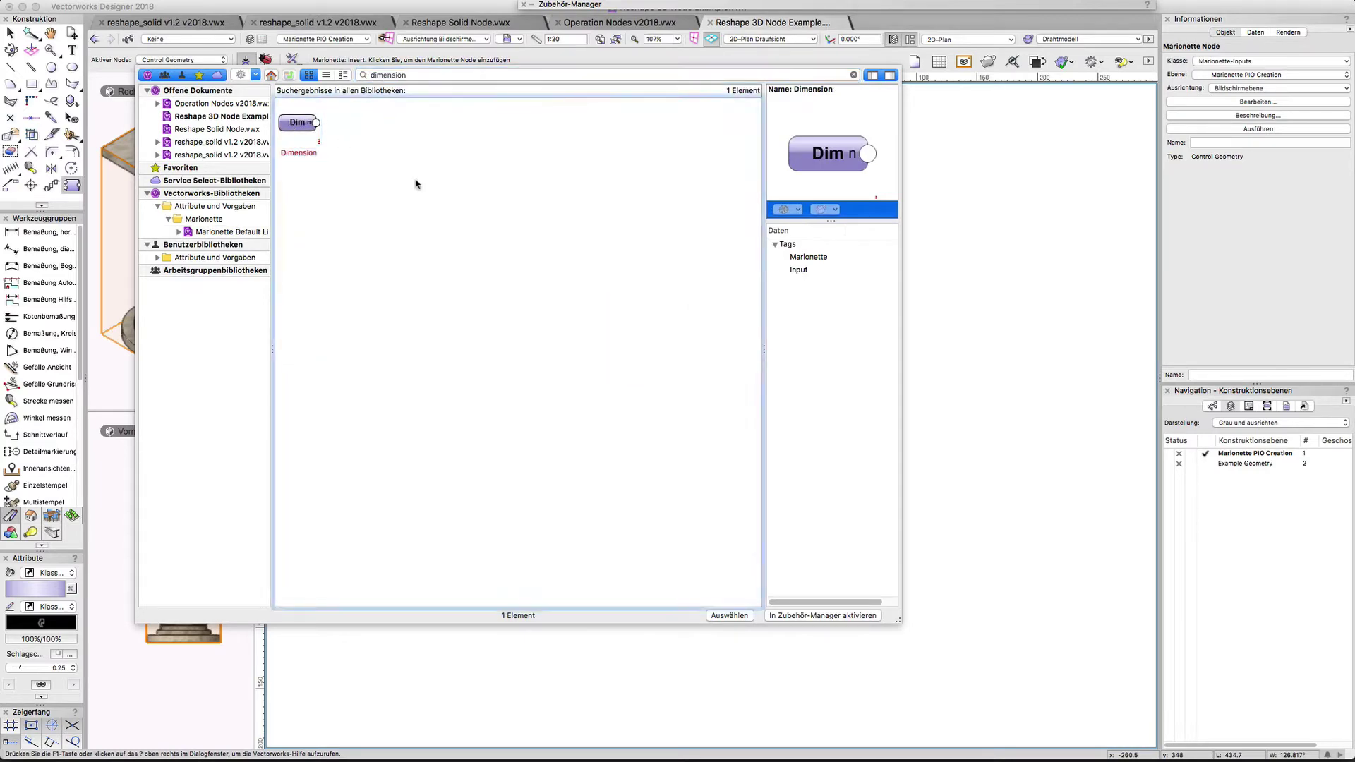
{"action": "left_click", "coordinate": [515, 367]}
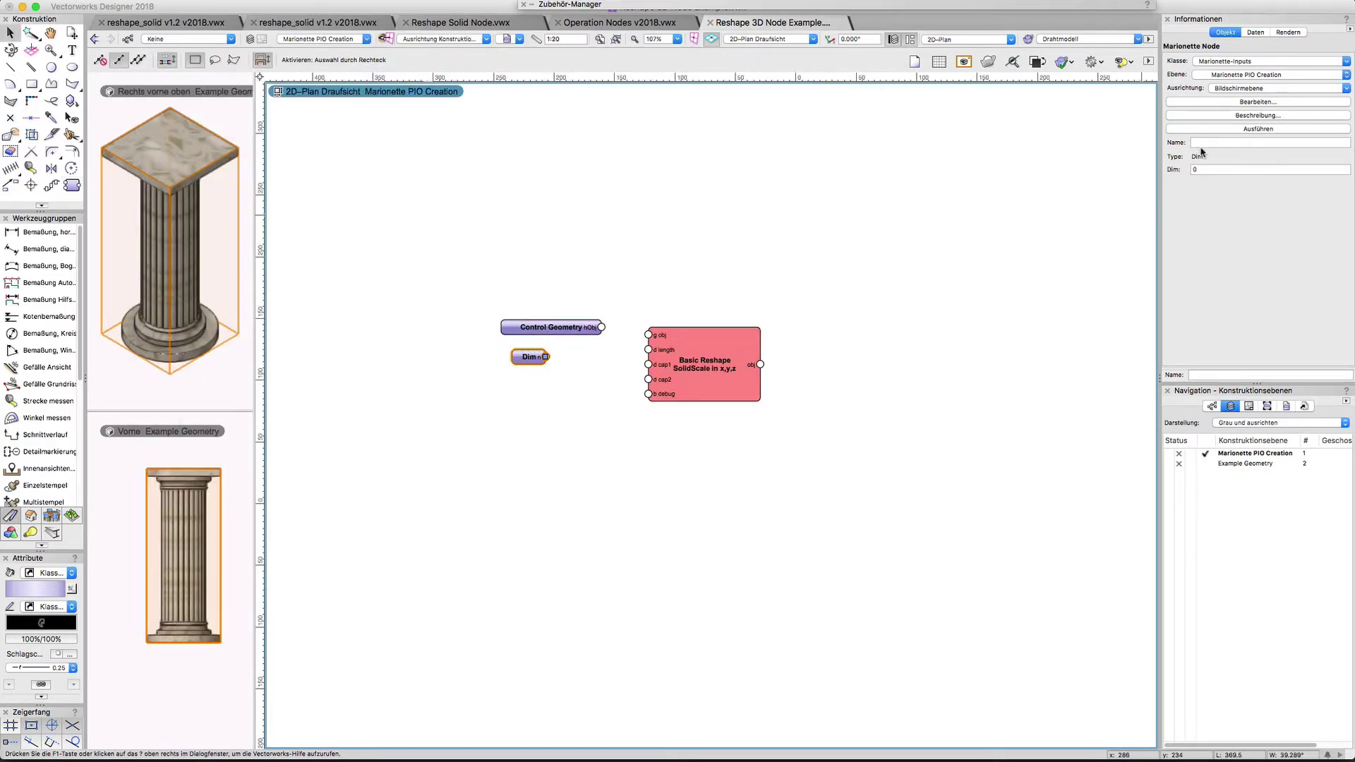
Name the Dim node PillarHeight with value 150, then duplicate it below.
{"action": "left_click", "coordinate": [1202, 142]}
{"action": "type", "text": "PillarHeight"}
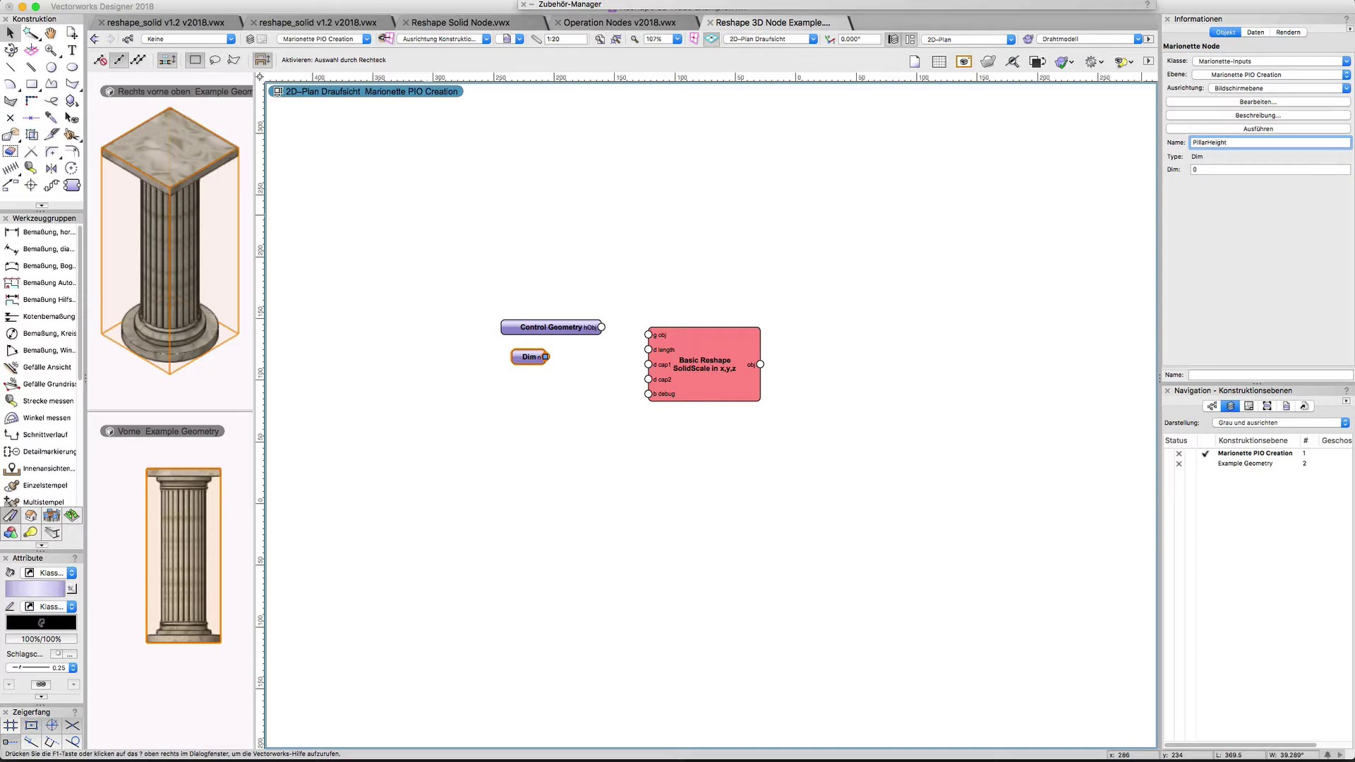
{"action": "key", "text": "Return"}
{"action": "key", "text": "Tab"}
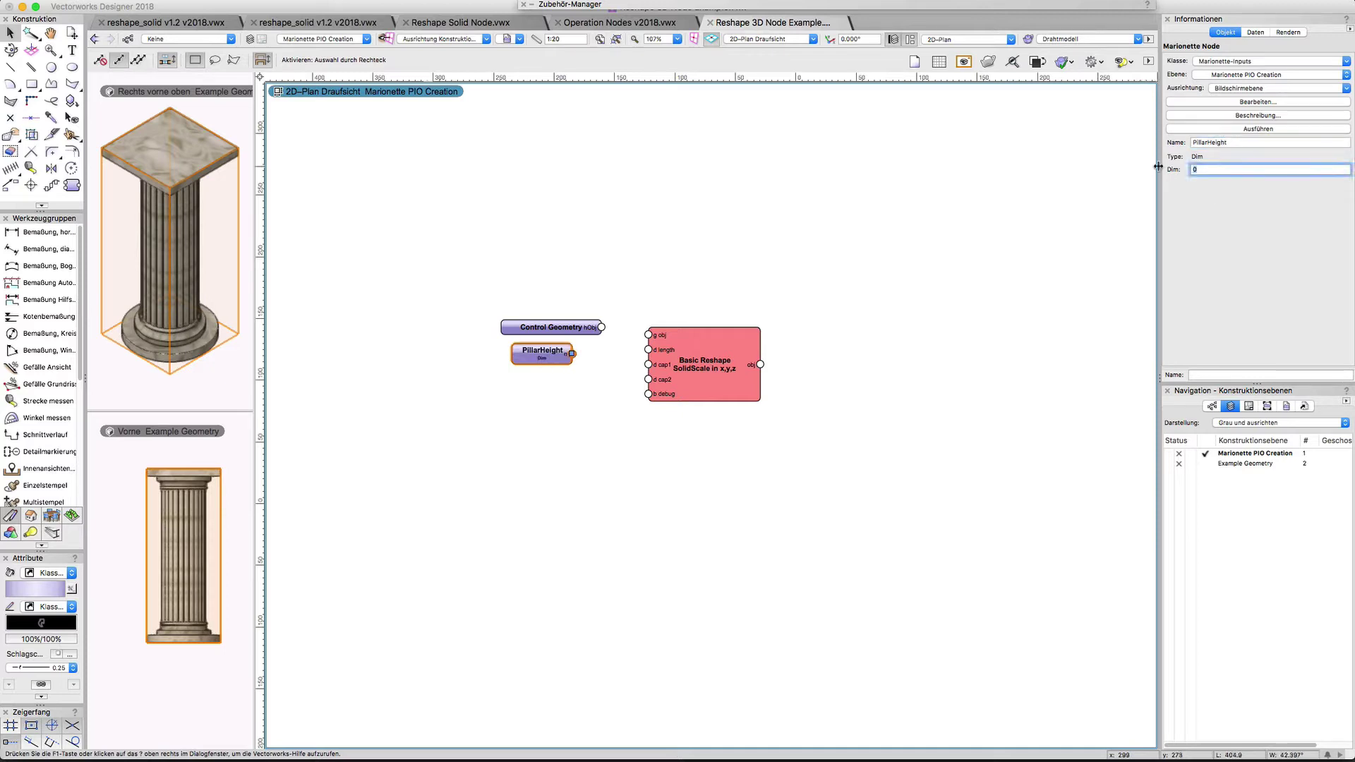
{"action": "type", "text": "150"}
{"action": "key", "text": "Return"}
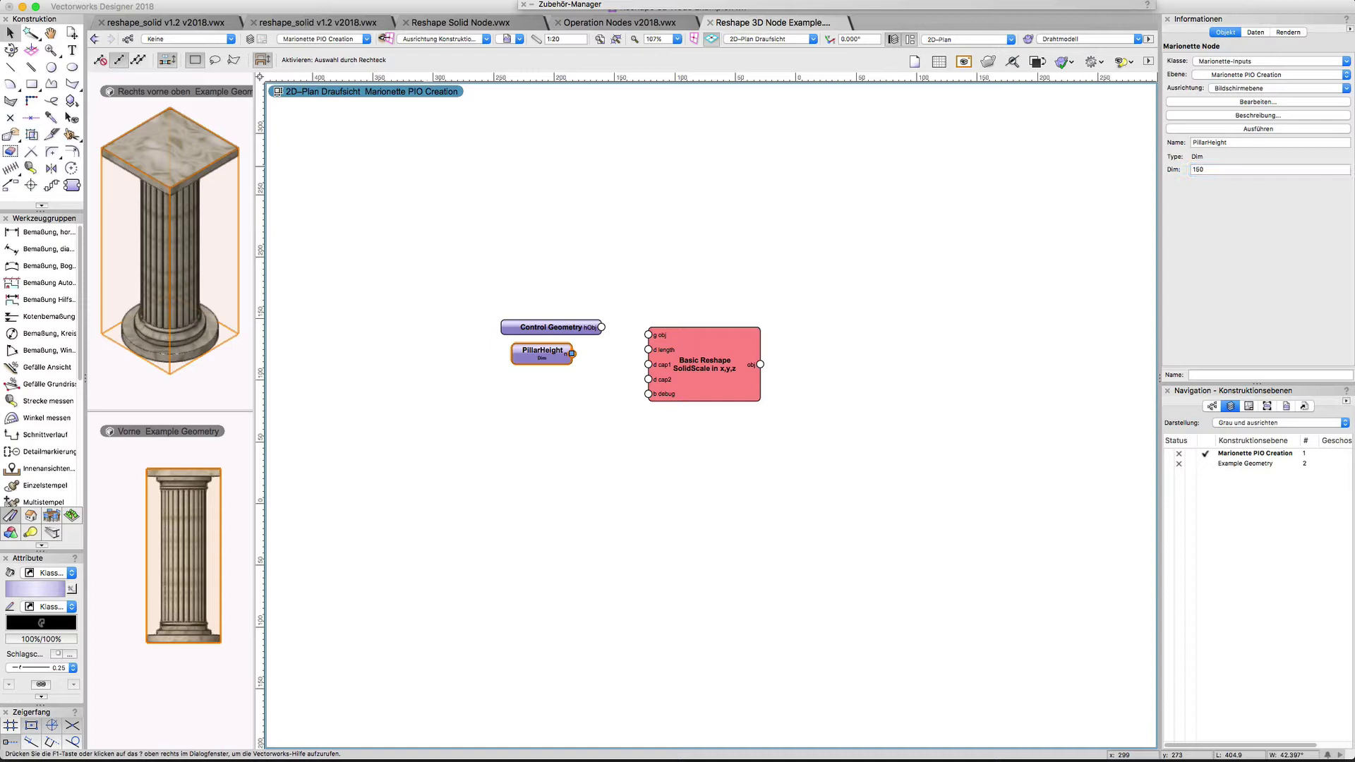
{"action": "scroll", "coordinate": [560, 350], "scroll_direction": "up", "scroll_amount": 2}
{"action": "left_click_drag", "start_coordinate": [539, 358], "coordinate": [538, 384], "text": "alt"}
Clear the duplicate Dim node's name.
{"action": "double_click", "coordinate": [1236, 142]}
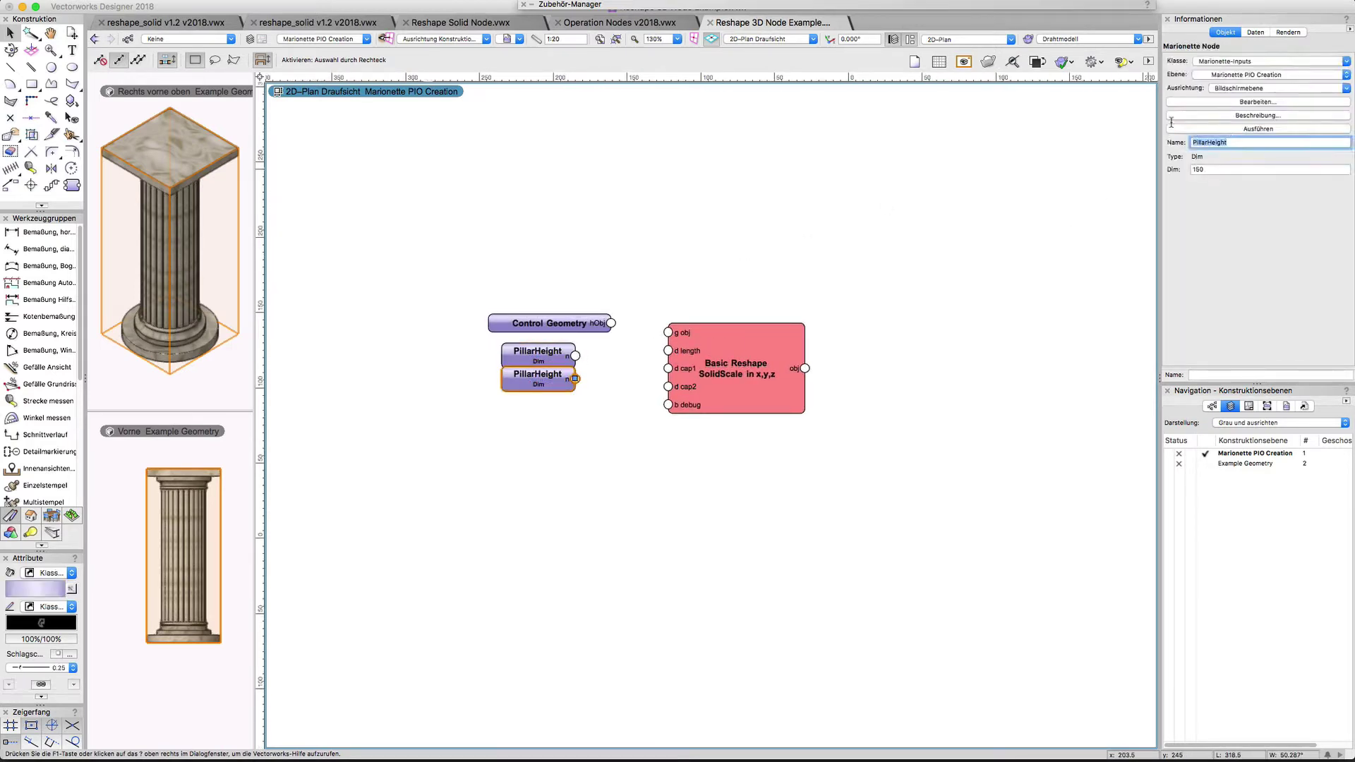
{"action": "key", "text": "BackSpace"}
{"action": "key", "text": "Tab"}
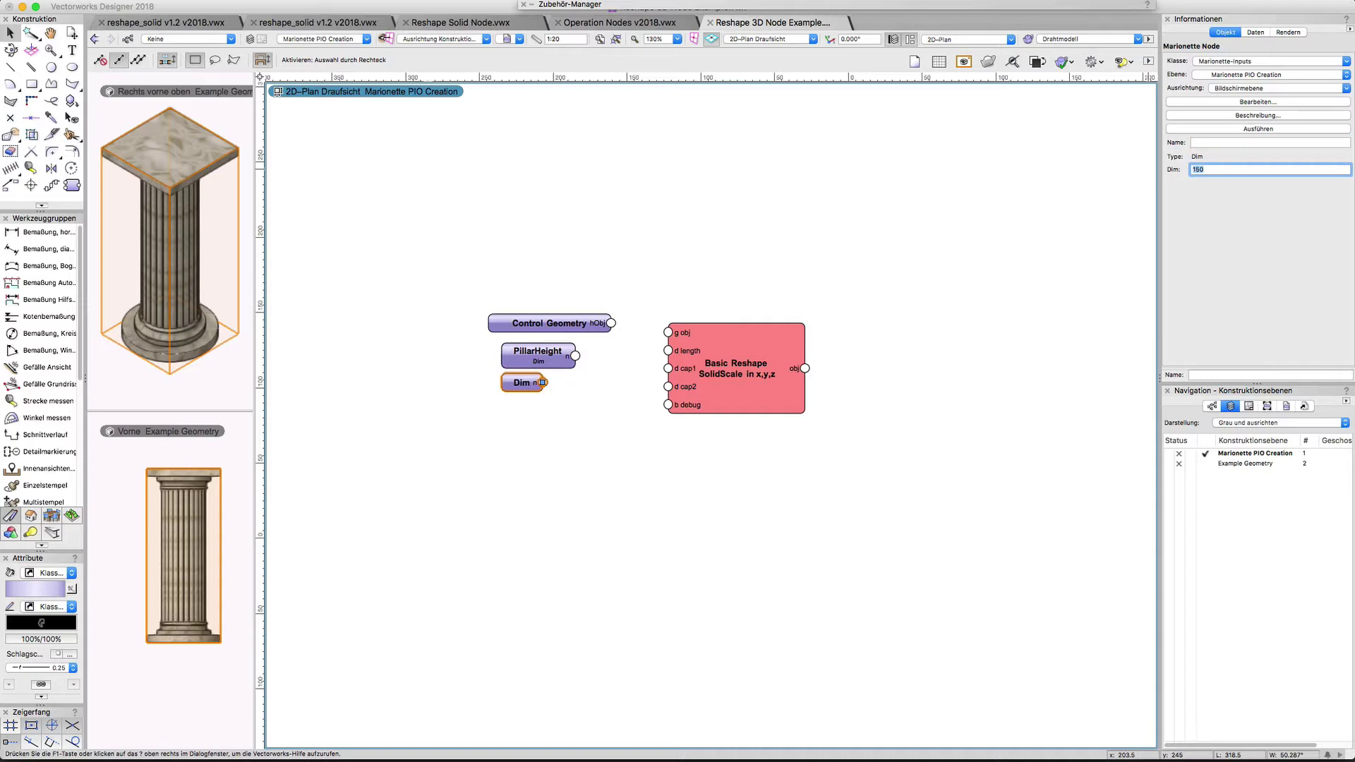
{"action": "type", "text": "20"}
Measure the pillar base with a line in the front view.
{"action": "left_click", "coordinate": [149, 607]}
{"action": "scroll", "coordinate": [148, 607], "scroll_direction": "up", "scroll_amount": 3}
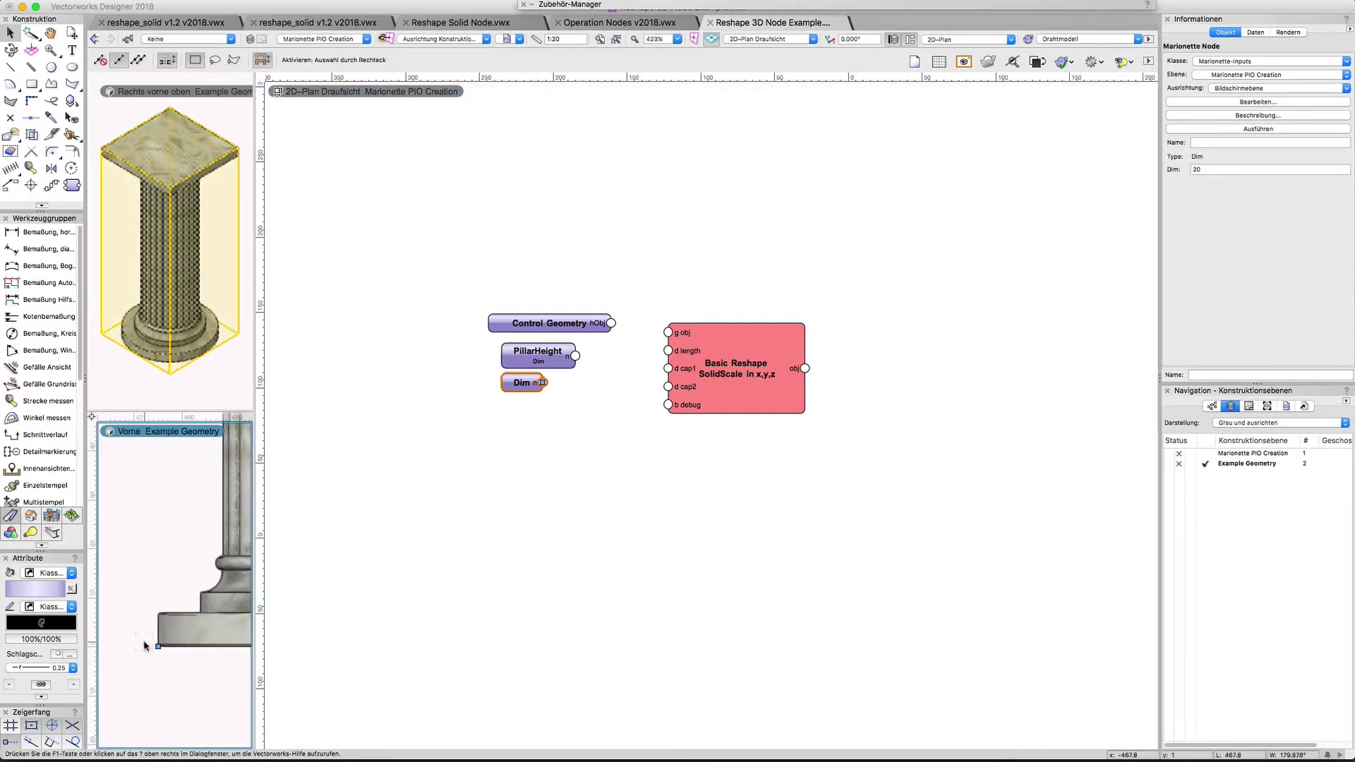
{"action": "key", "text": "2"}
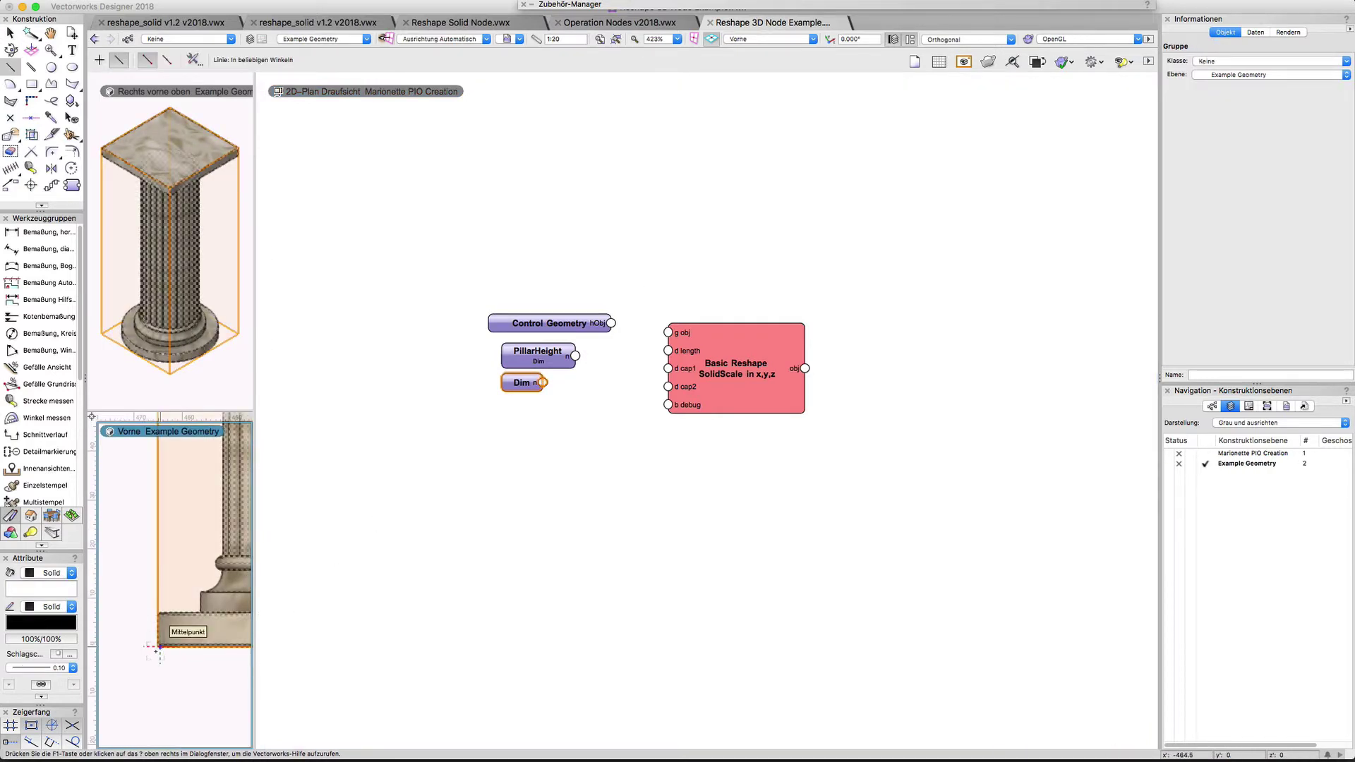
{"action": "left_click", "coordinate": [158, 643]}
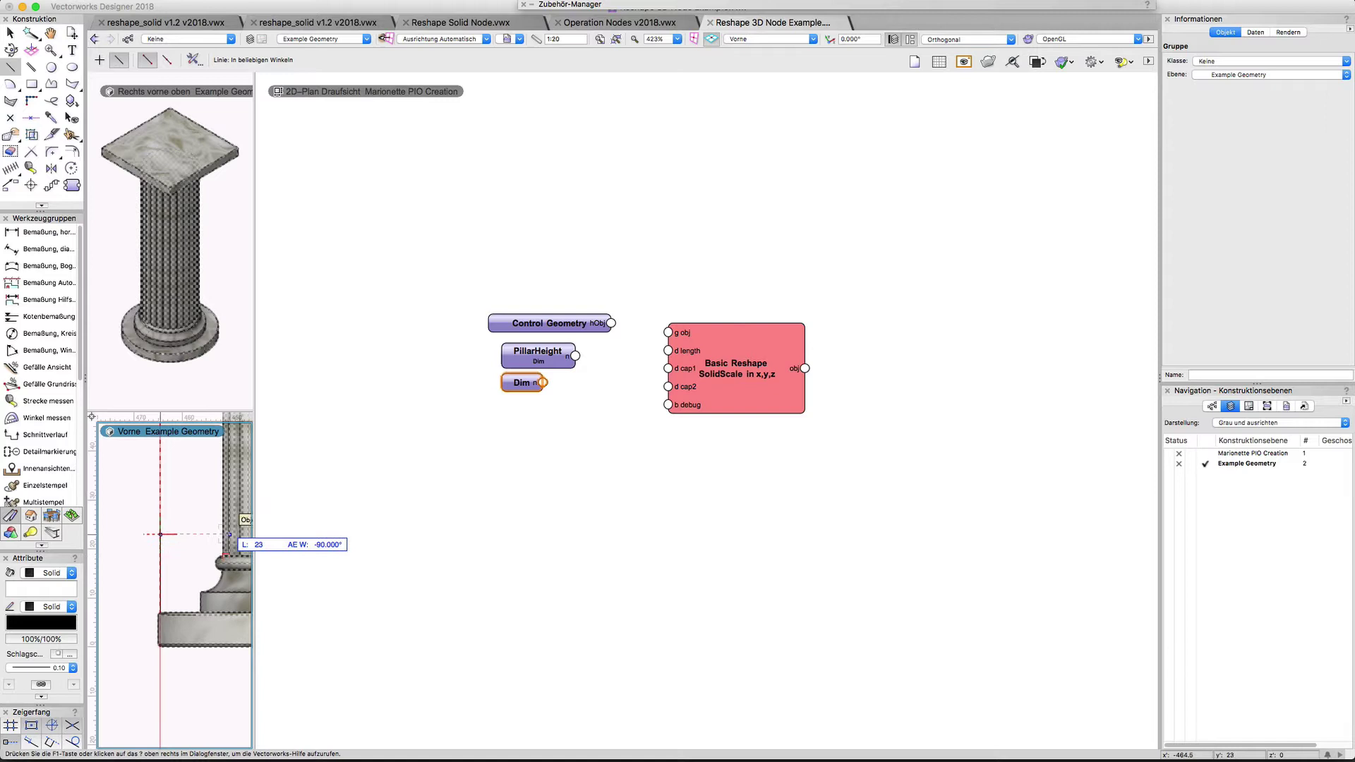
{"action": "key", "text": "Escape"}
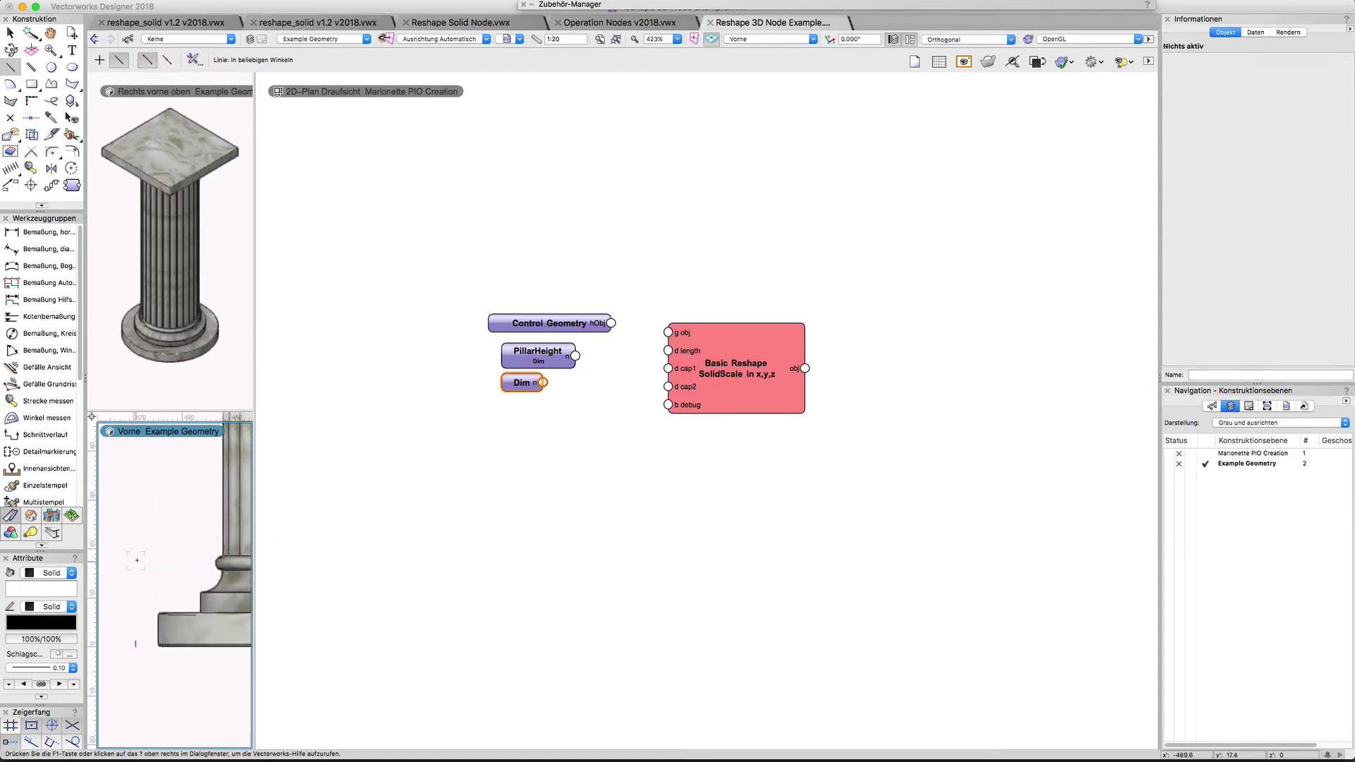
{"action": "key", "text": "ctrl+6"}
Wire the unnamed Dim node (value 20) into the reshape node's d cap1 input.
{"action": "left_click", "coordinate": [536, 418]}
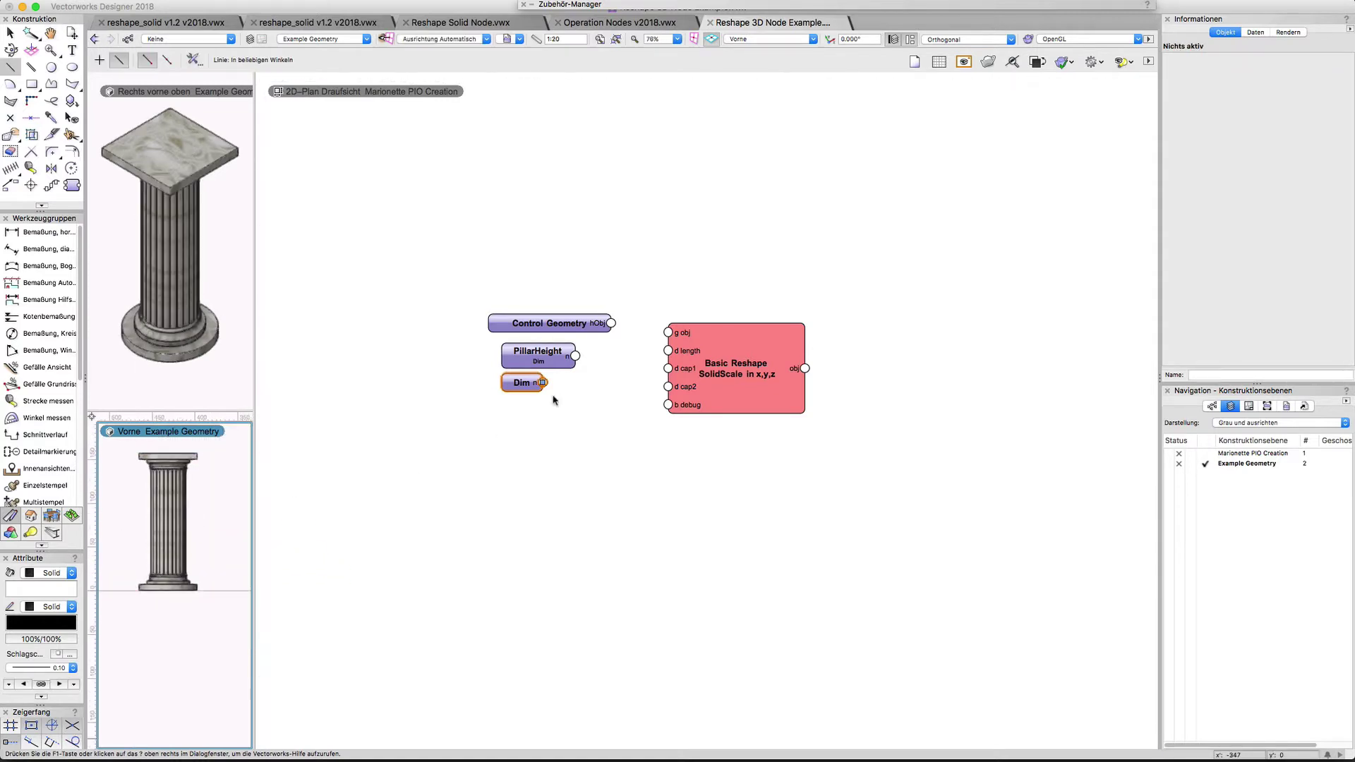
{"action": "key", "text": "x"}
{"action": "left_click_drag", "start_coordinate": [542, 382], "coordinate": [668, 369]}
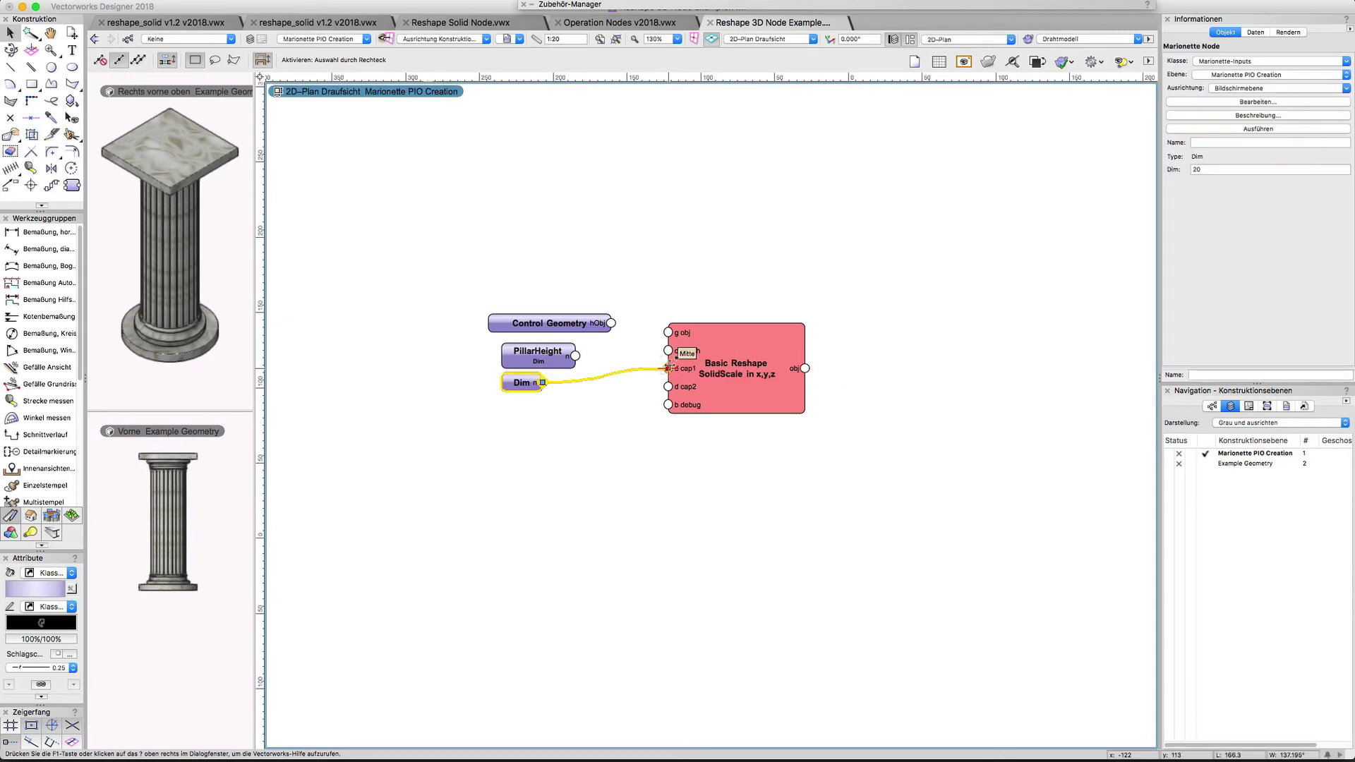
Wire Control Geometry into g obj and PillarHeight into d length.
{"action": "mouse_move", "coordinate": [523, 383]}
{"action": "left_mouse_down", "text": "alt"}
{"action": "mouse_move", "coordinate": [524, 409]}
{"action": "mouse_move", "coordinate": [668, 386]}
{"action": "left_mouse_up", "text": "alt"}
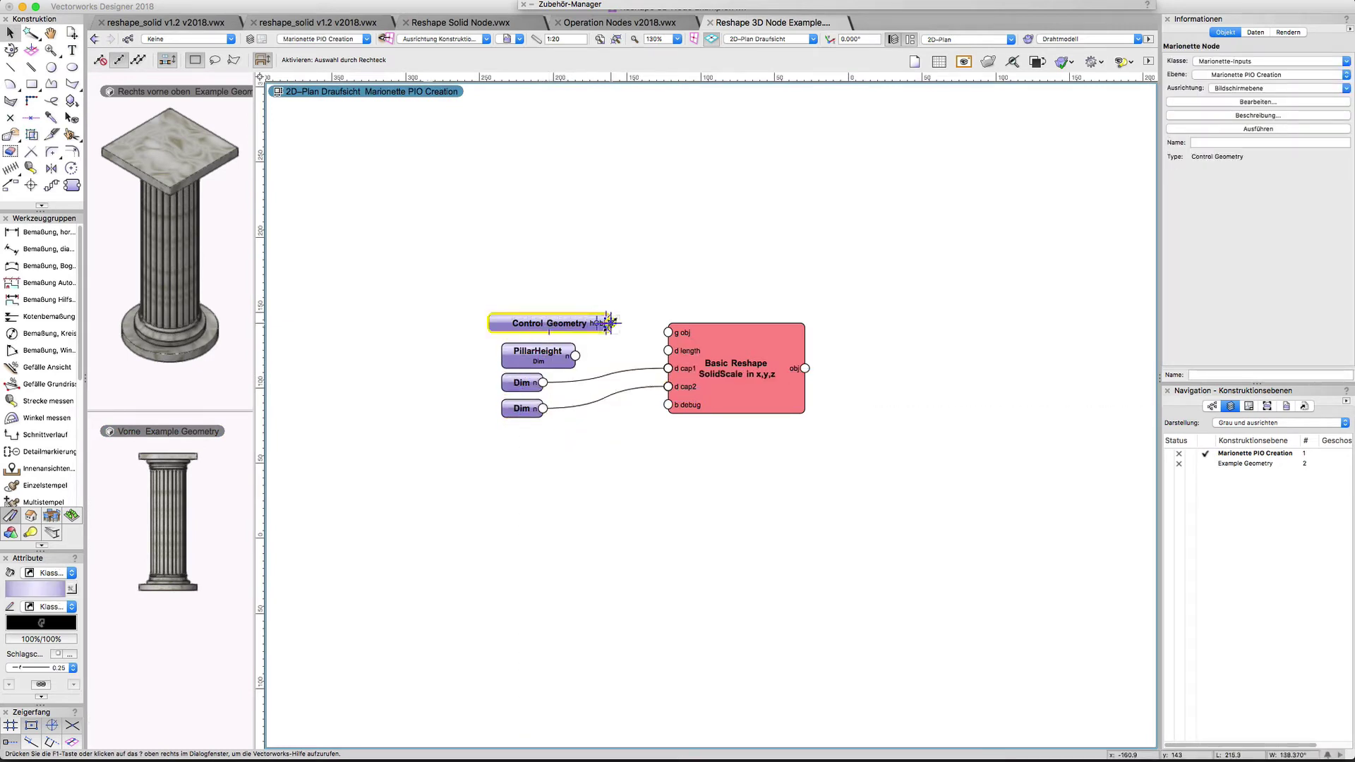
{"action": "left_click_drag", "start_coordinate": [610, 323], "coordinate": [668, 332]}
{"action": "left_click", "coordinate": [575, 356]}
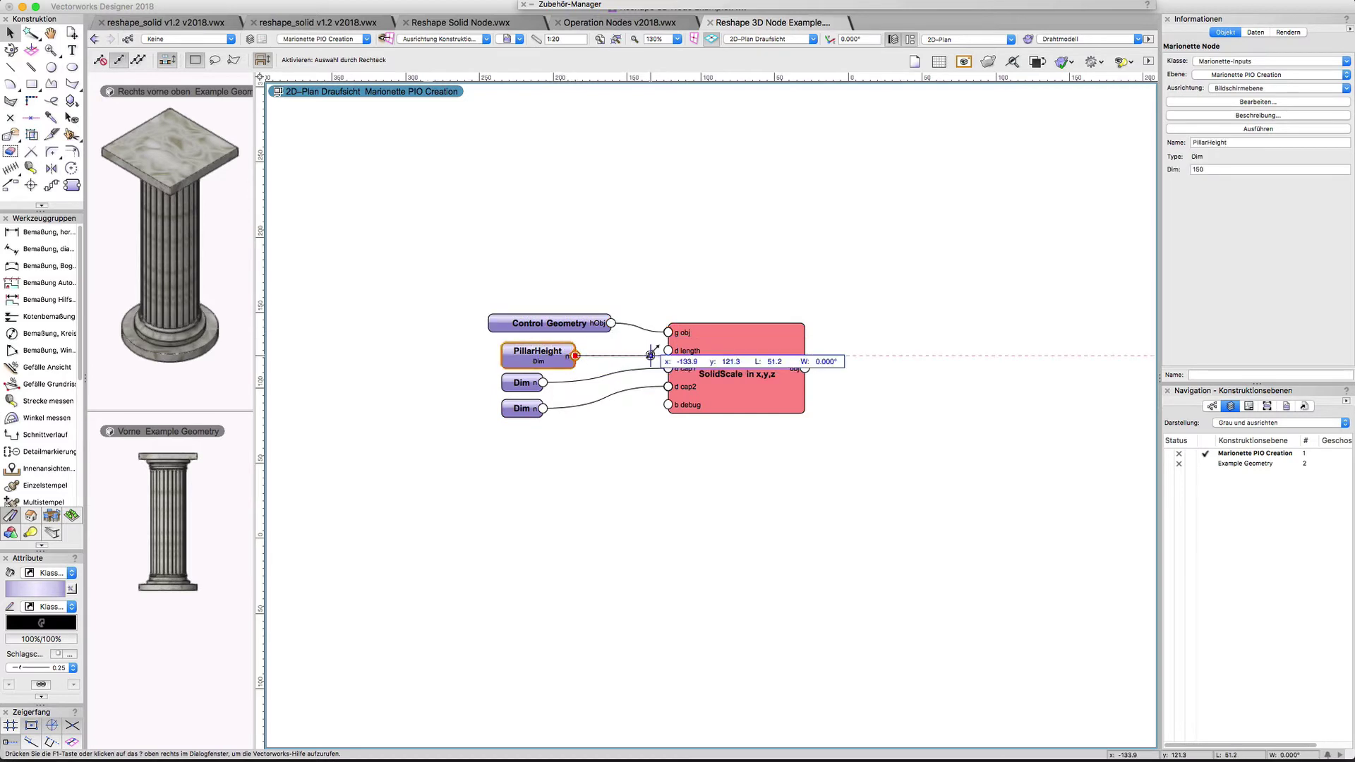
{"action": "left_click_drag", "start_coordinate": [575, 356], "coordinate": [667, 351]}
Distribute the four input nodes evenly by spacing.
{"action": "left_click_drag", "start_coordinate": [483, 267], "coordinate": [674, 463]}
{"action": "key", "text": "ctrl+equal"}
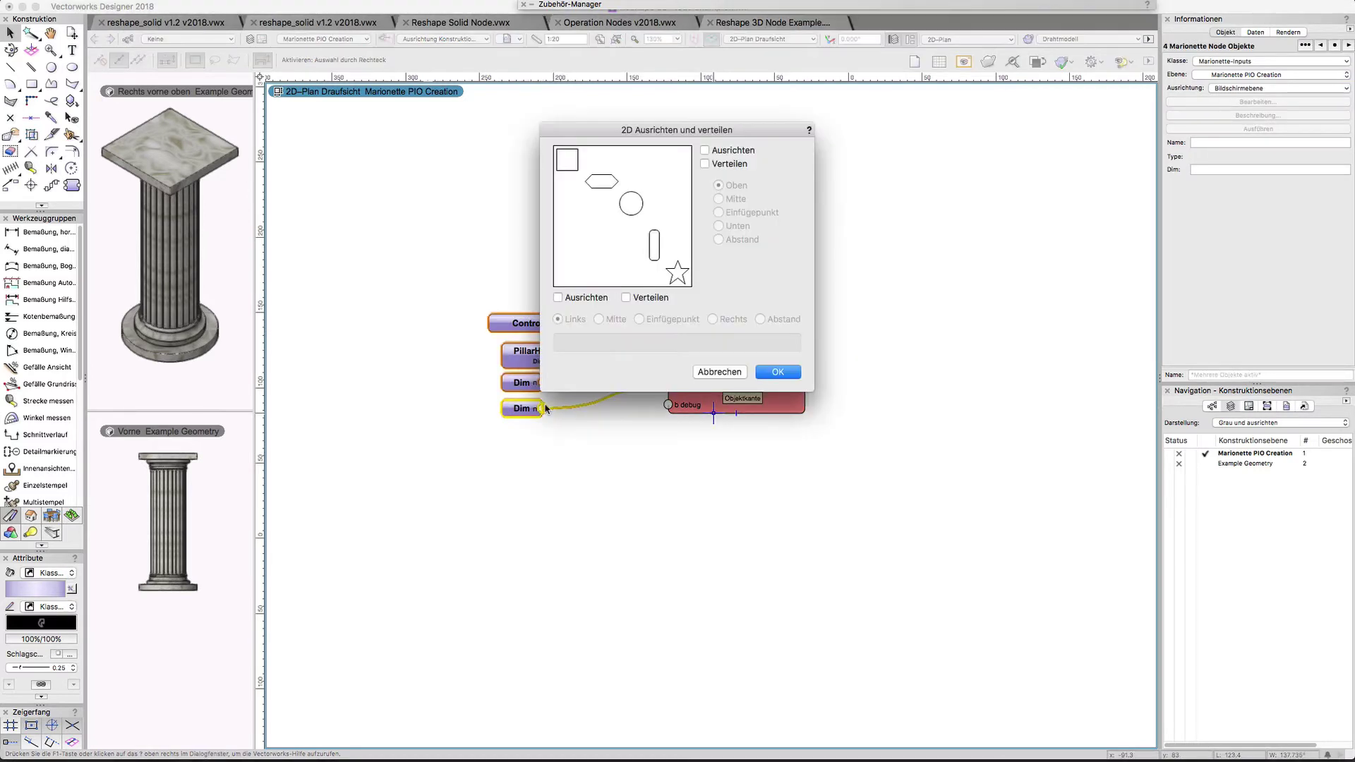
{"action": "left_click", "coordinate": [705, 163]}
{"action": "left_click", "coordinate": [719, 240]}
{"action": "left_click", "coordinate": [777, 372]}
{"action": "left_click", "coordinate": [611, 266]}
{"action": "left_click", "coordinate": [694, 353]}
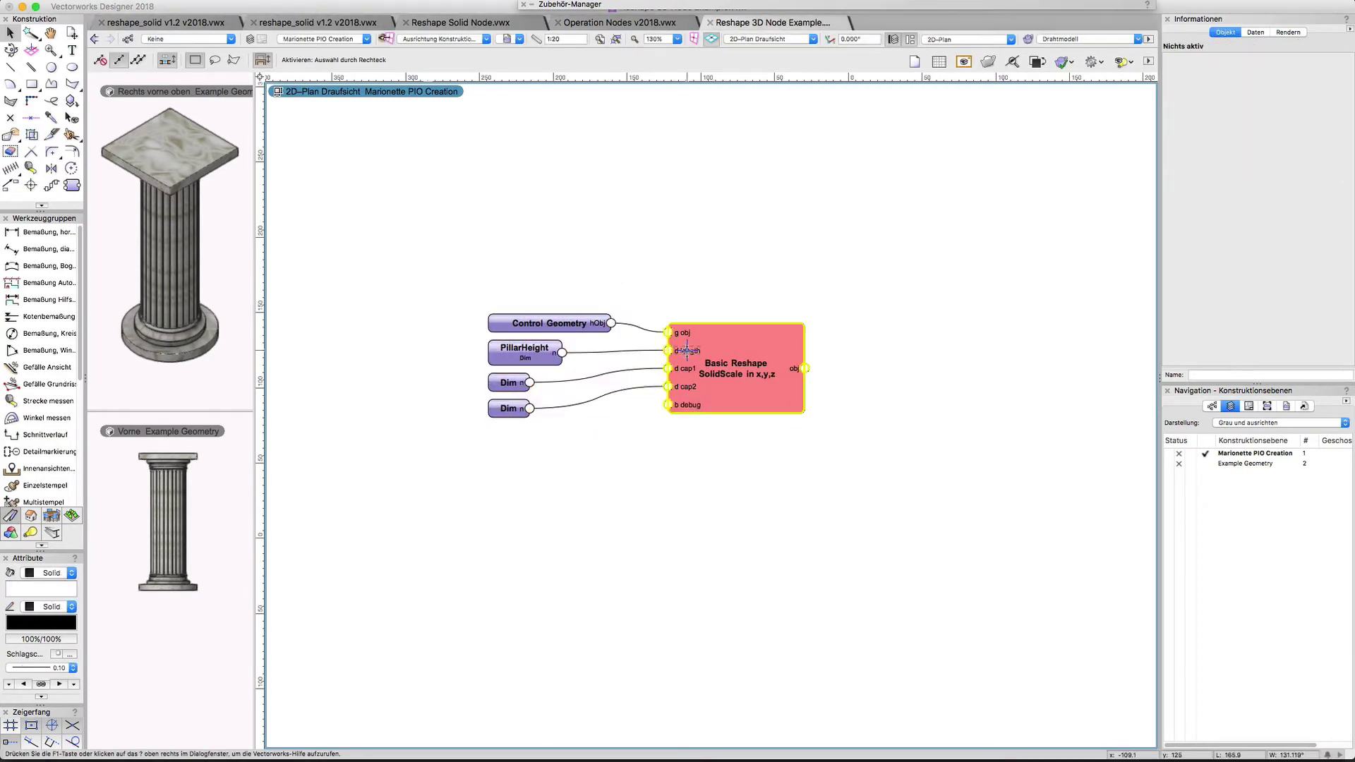
Wrap the Marionette network into a single Wrapper node.
{"action": "right_click", "coordinate": [694, 353]}
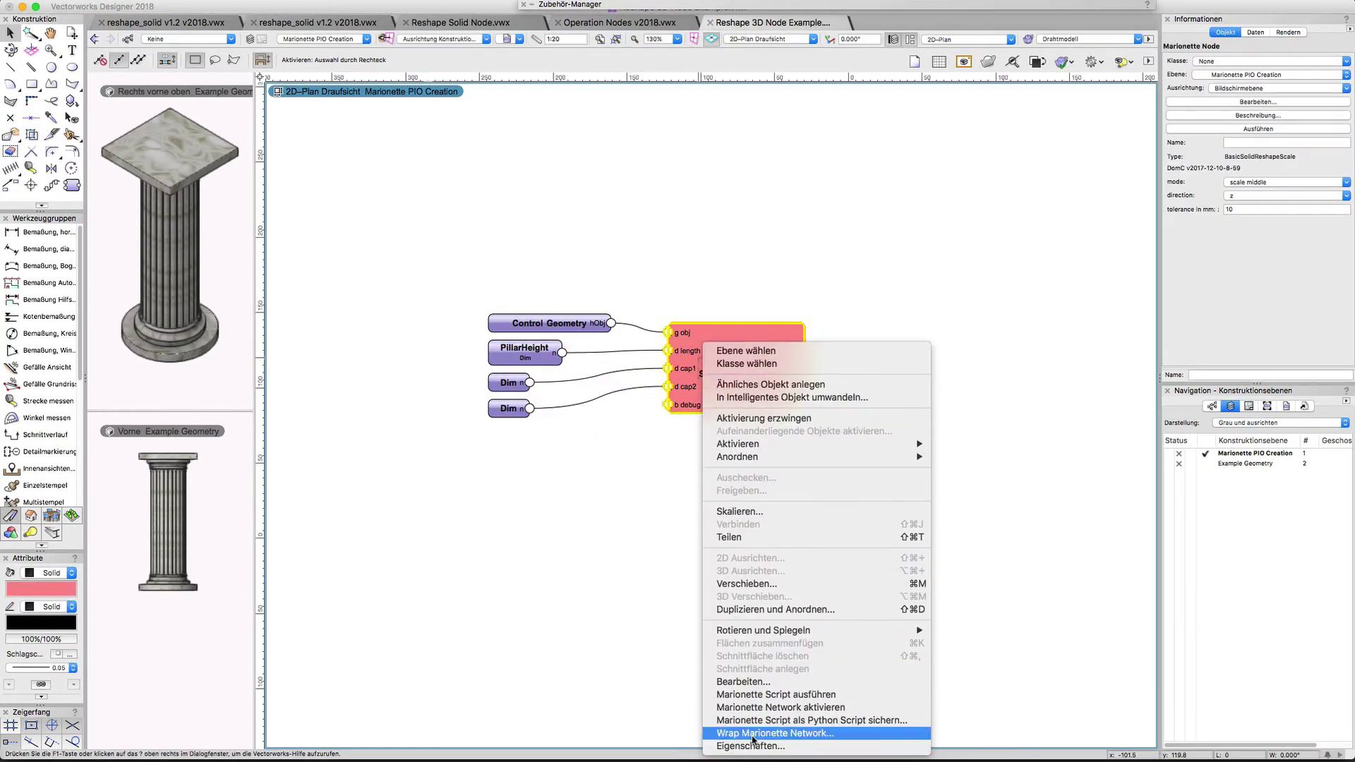
{"action": "left_click", "coordinate": [741, 643]}
{"action": "left_click", "coordinate": [831, 297]}
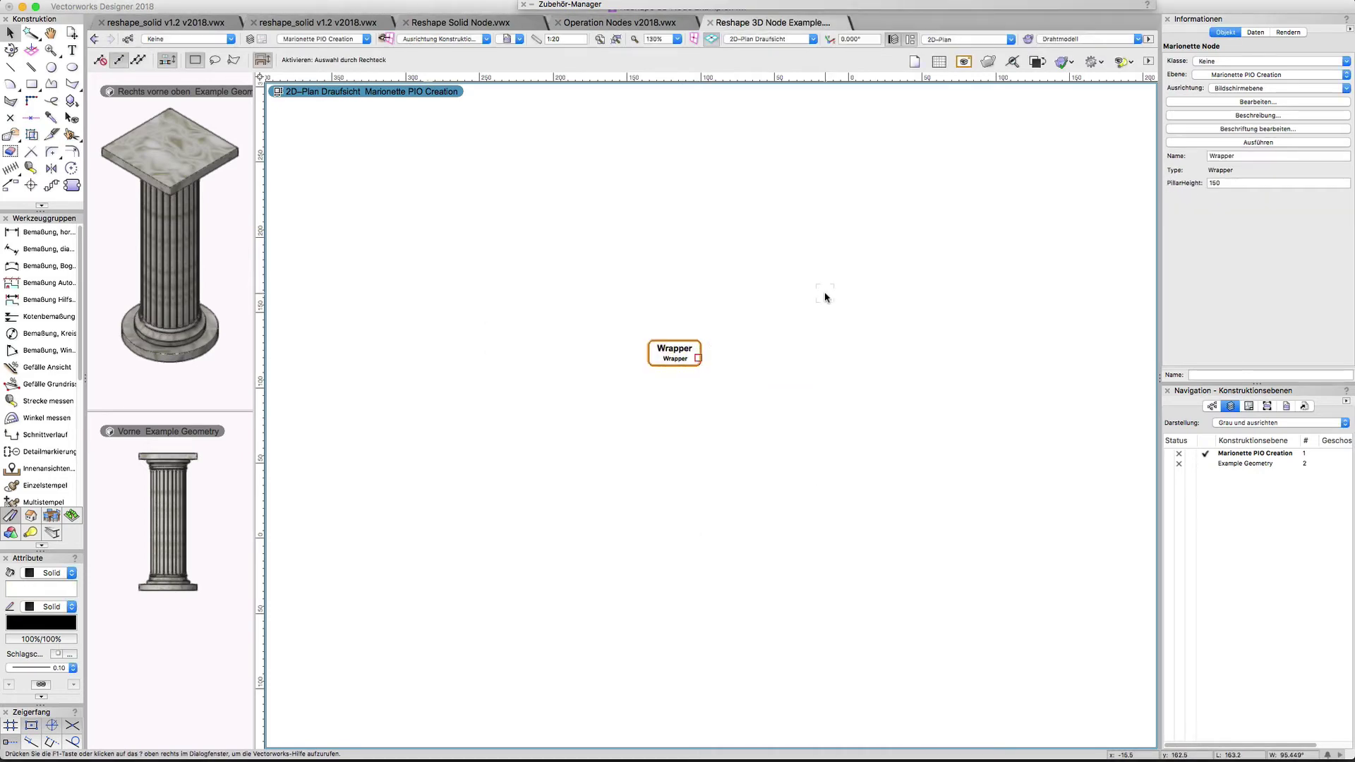
Convert the Wrapper into a Marionette object node and select the example column.
{"action": "right_click", "coordinate": [677, 338]}
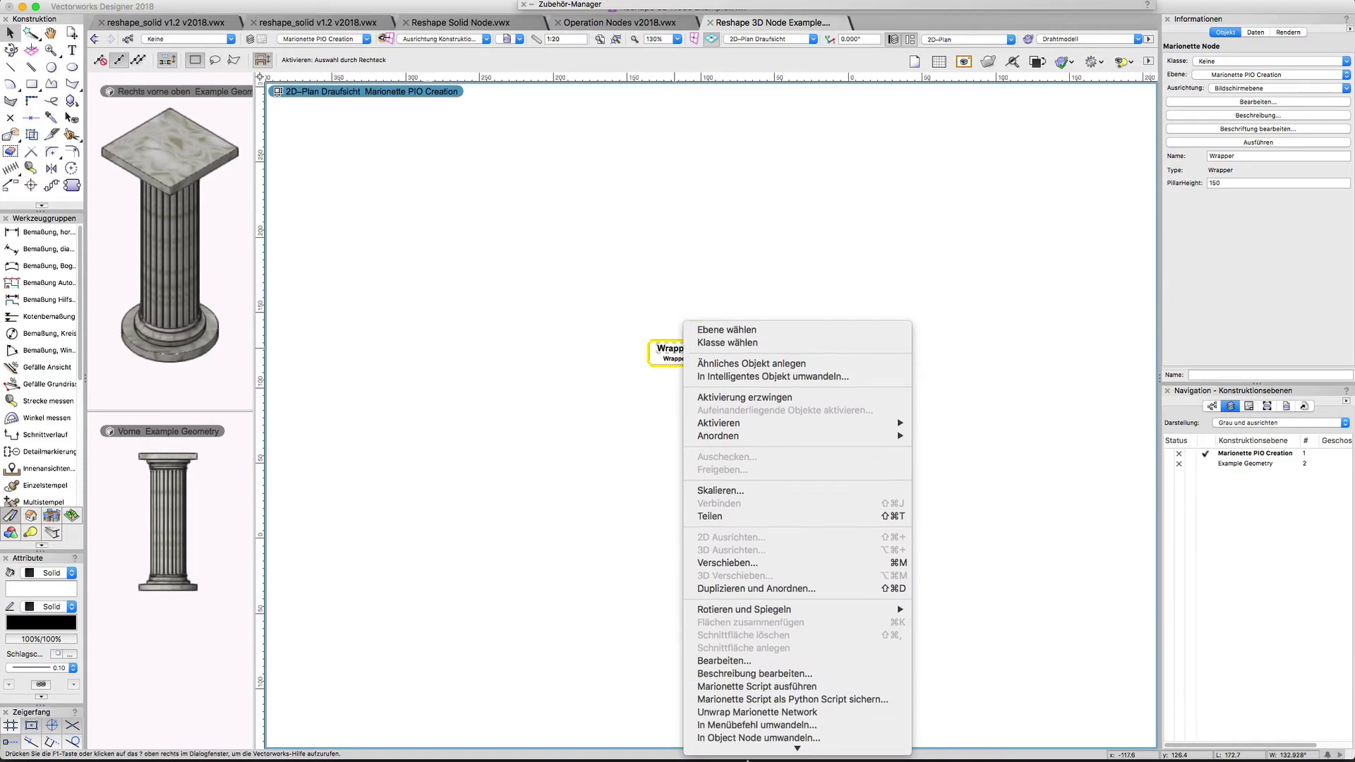
{"action": "left_click", "coordinate": [758, 734]}
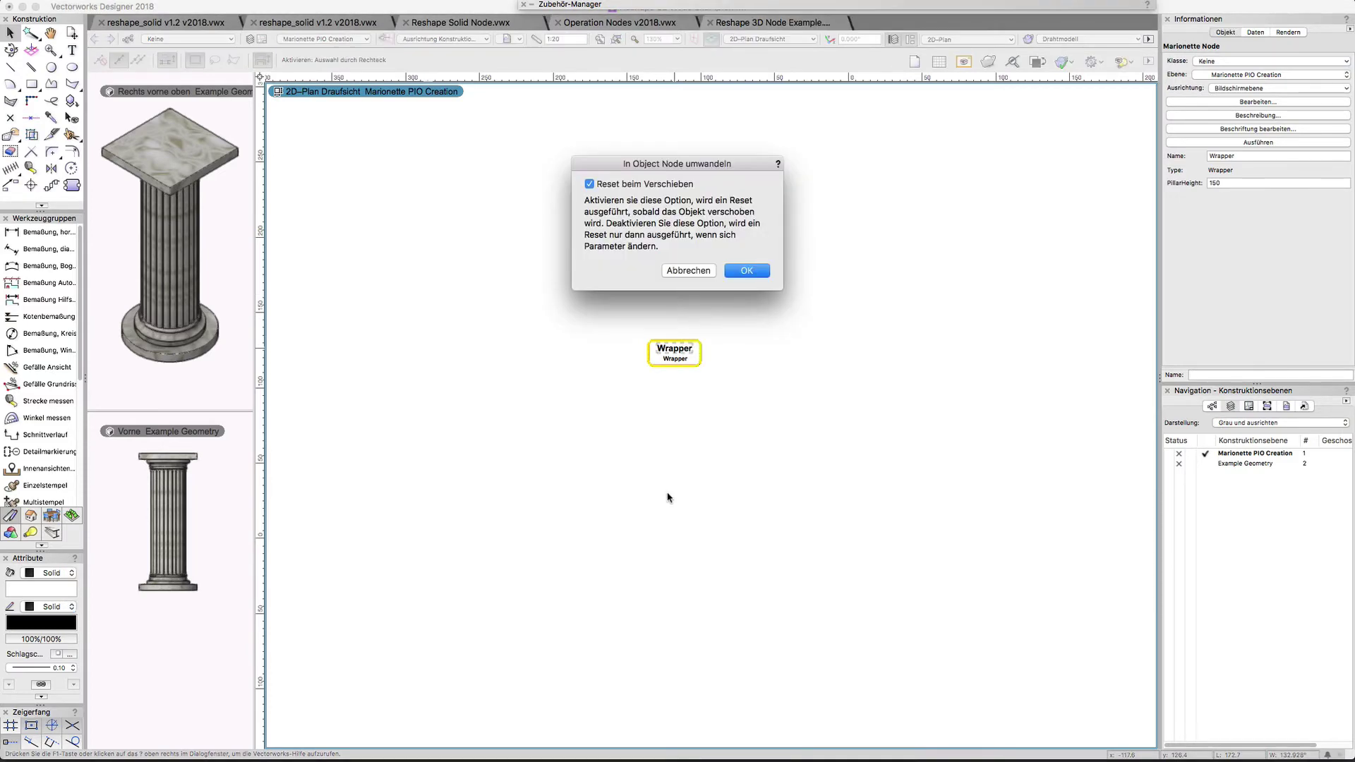
{"action": "left_click", "coordinate": [746, 272]}
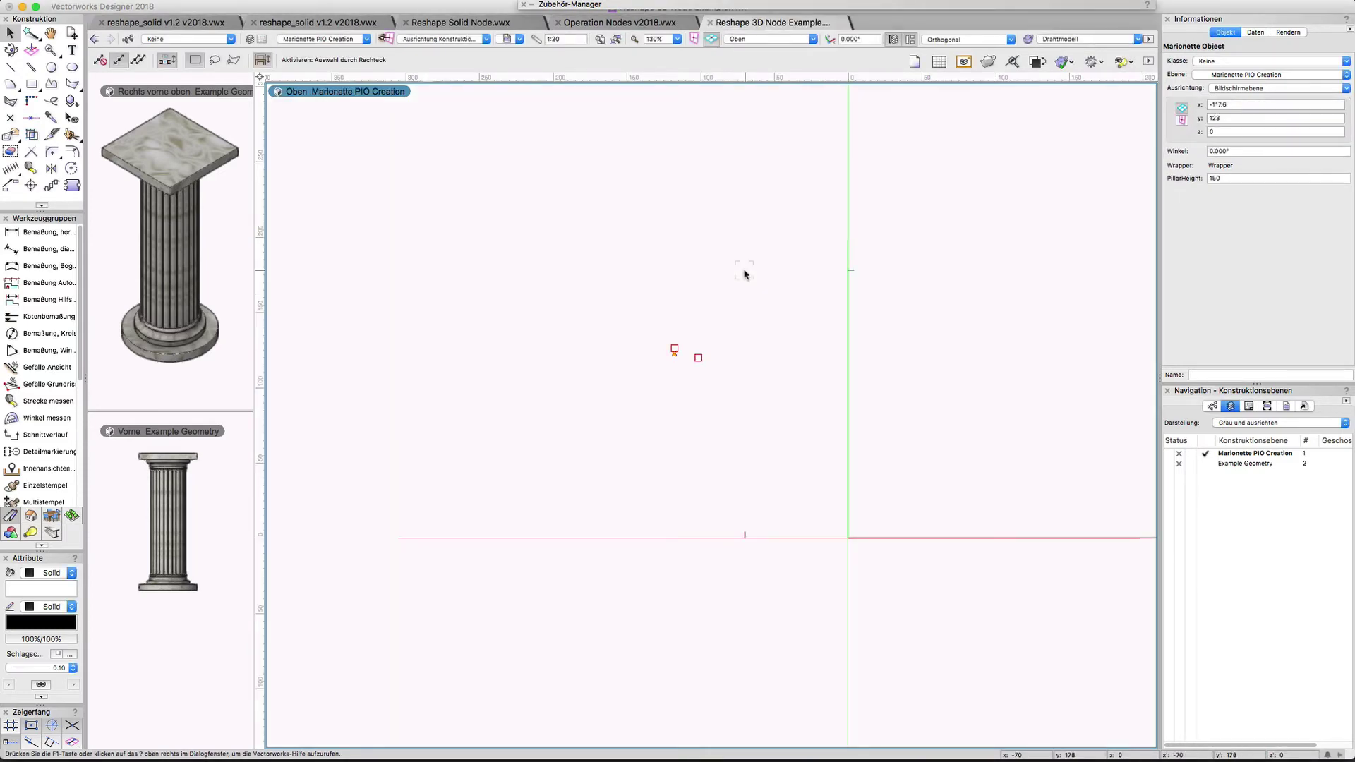
{"action": "left_click", "coordinate": [674, 352]}
{"action": "left_click", "coordinate": [726, 339]}
{"action": "left_click", "coordinate": [189, 487]}
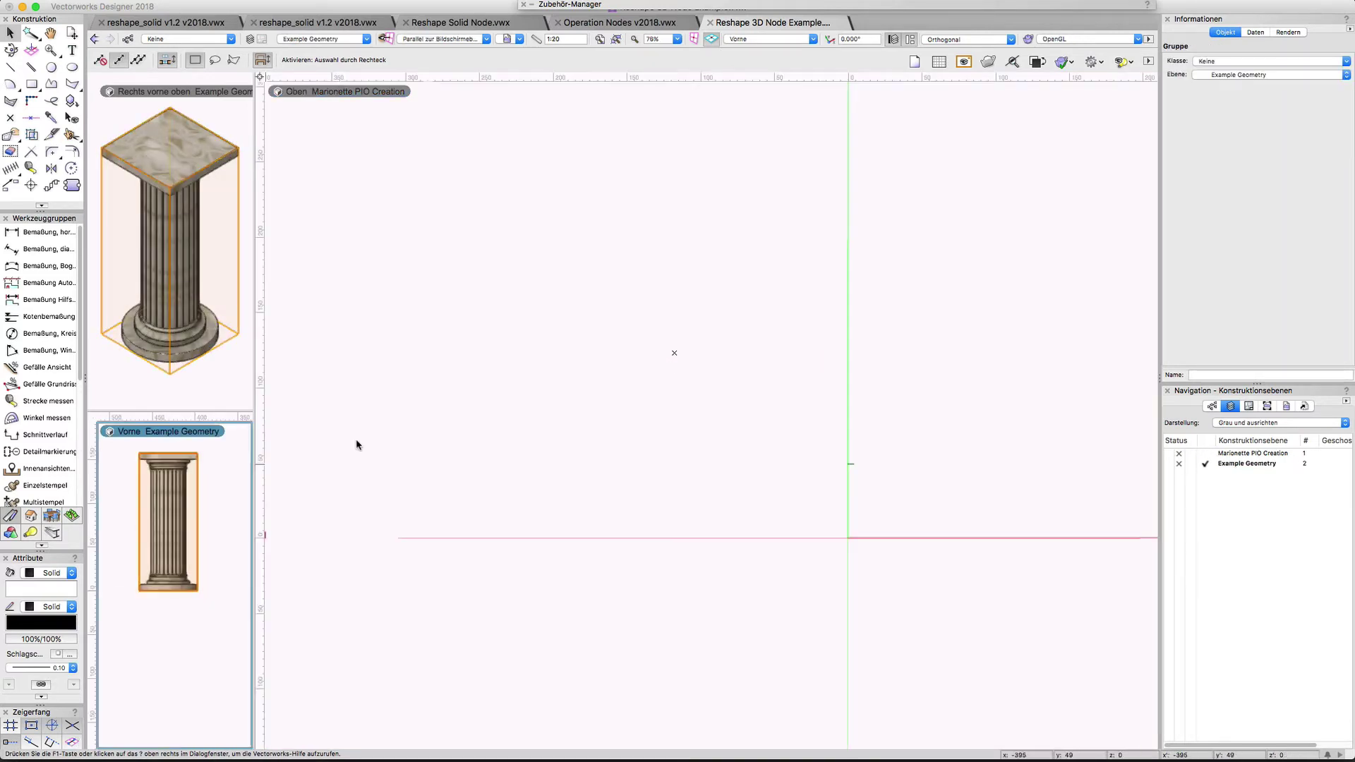
Paste the example column as the object's control geometry and move it to x 0, y 0.
{"action": "right_click", "coordinate": [674, 354]}
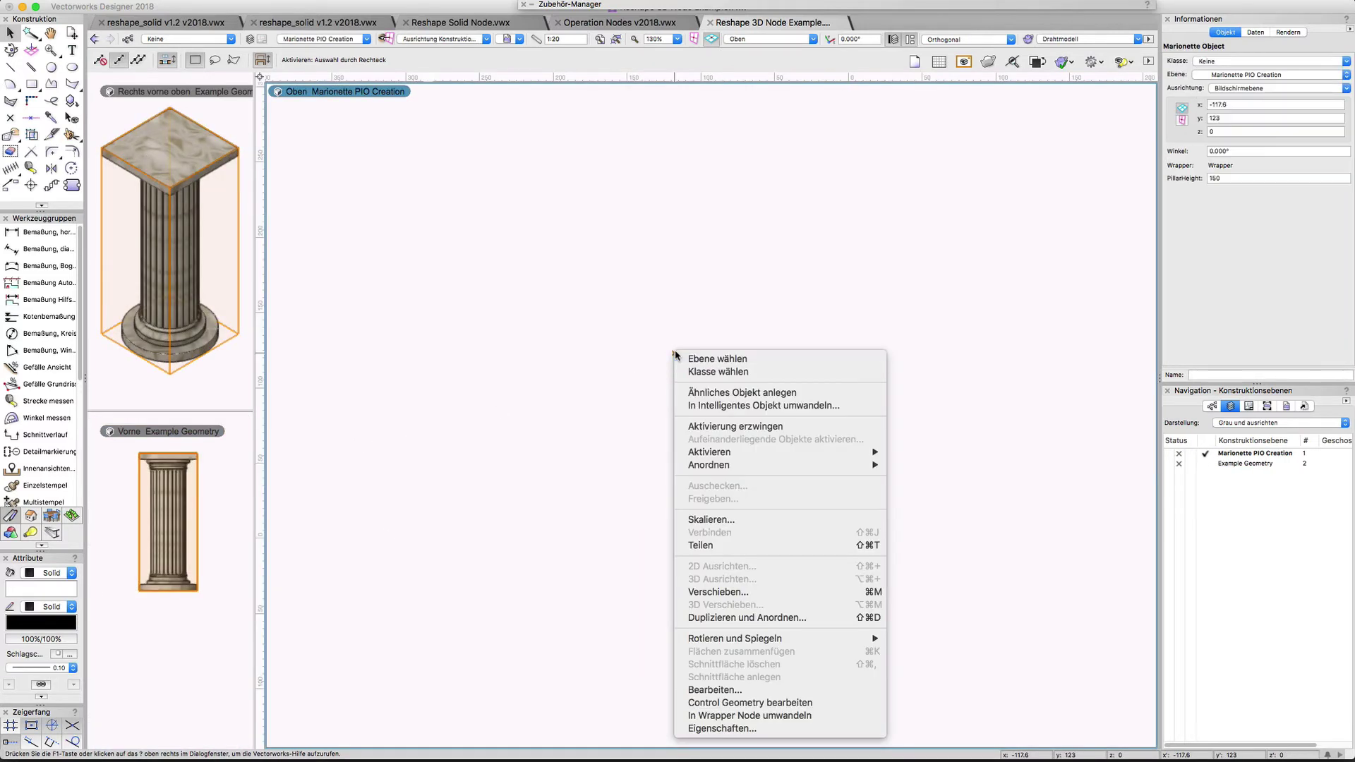
{"action": "left_click", "coordinate": [741, 703]}
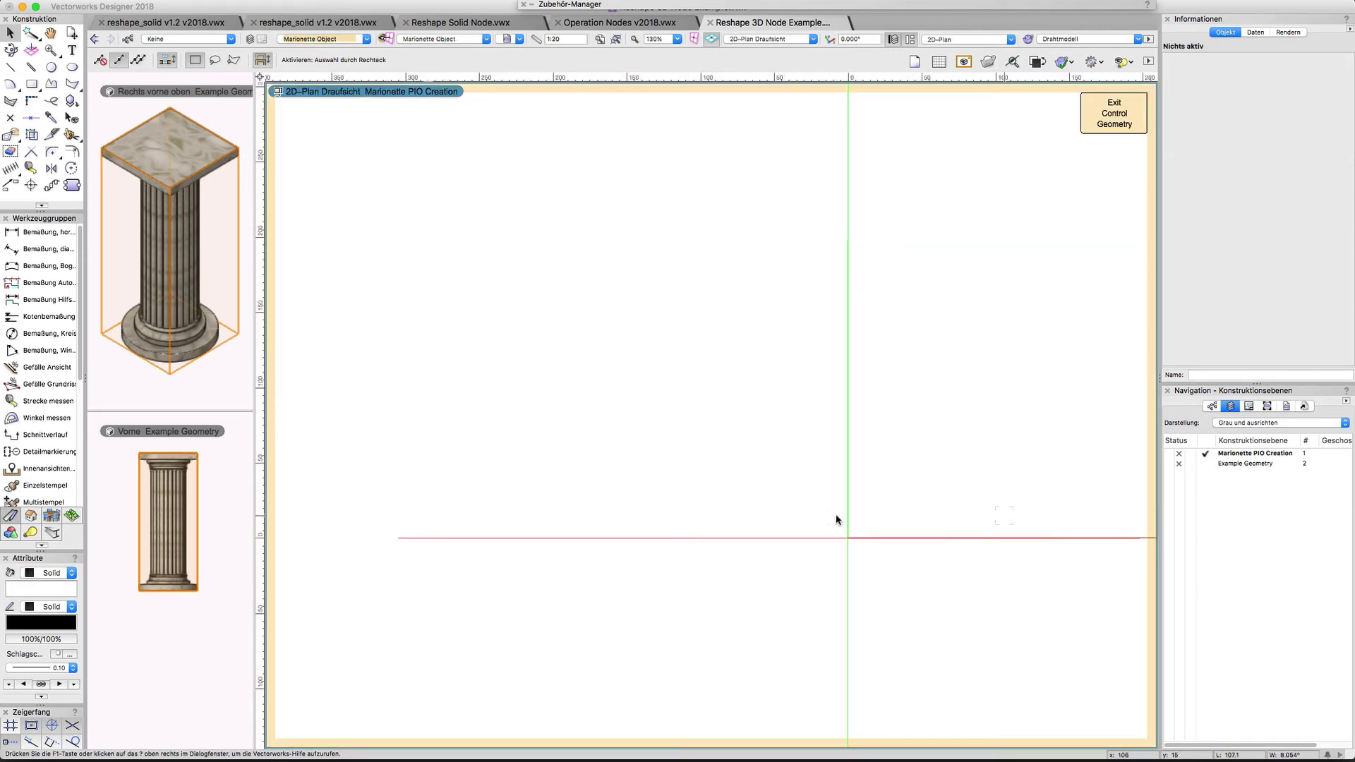
{"action": "key", "text": "ctrl+v"}
{"action": "mouse_move", "coordinate": [828, 500]}
{"action": "left_mouse_down"}
{"action": "mouse_move", "coordinate": [926, 367]}
{"action": "mouse_move", "coordinate": [1093, 363]}
{"action": "left_mouse_up"}
{"action": "key", "text": "Tab"}
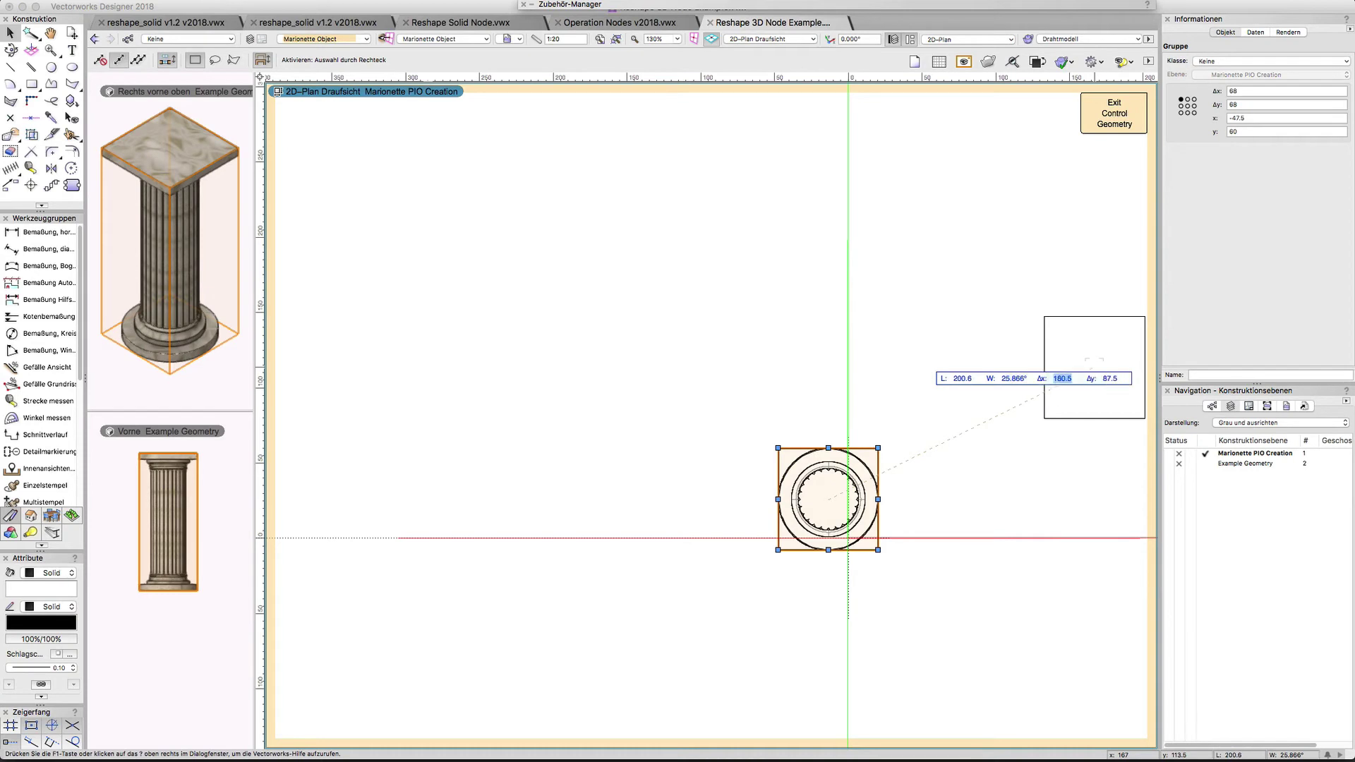
{"action": "key", "text": "Tab"}
{"action": "key", "text": "Tab"}
{"action": "type", "text": "0"}
{"action": "key", "text": "Tab"}
{"action": "type", "text": "0"}
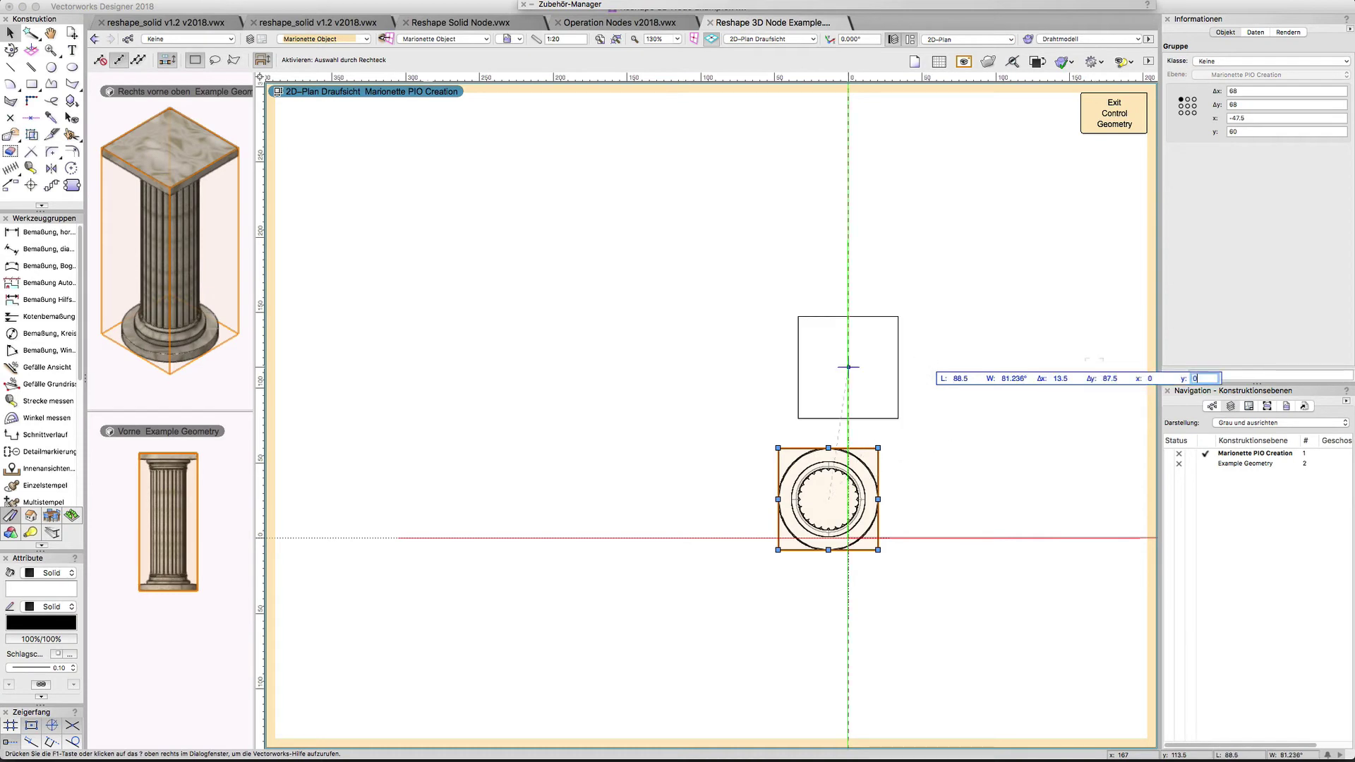
{"action": "key", "text": "Return"}
{"action": "key", "text": "ctrl+1"}
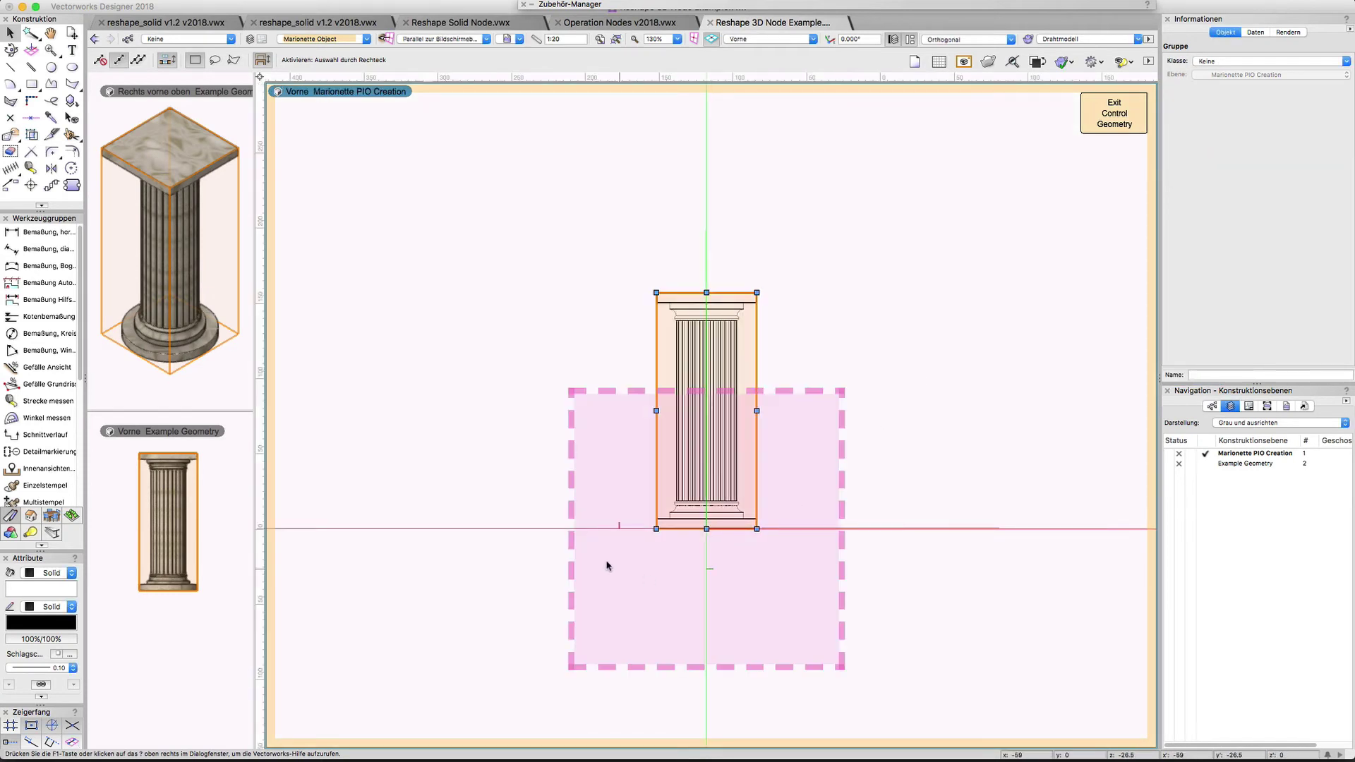
{"action": "left_click", "coordinate": [865, 448]}
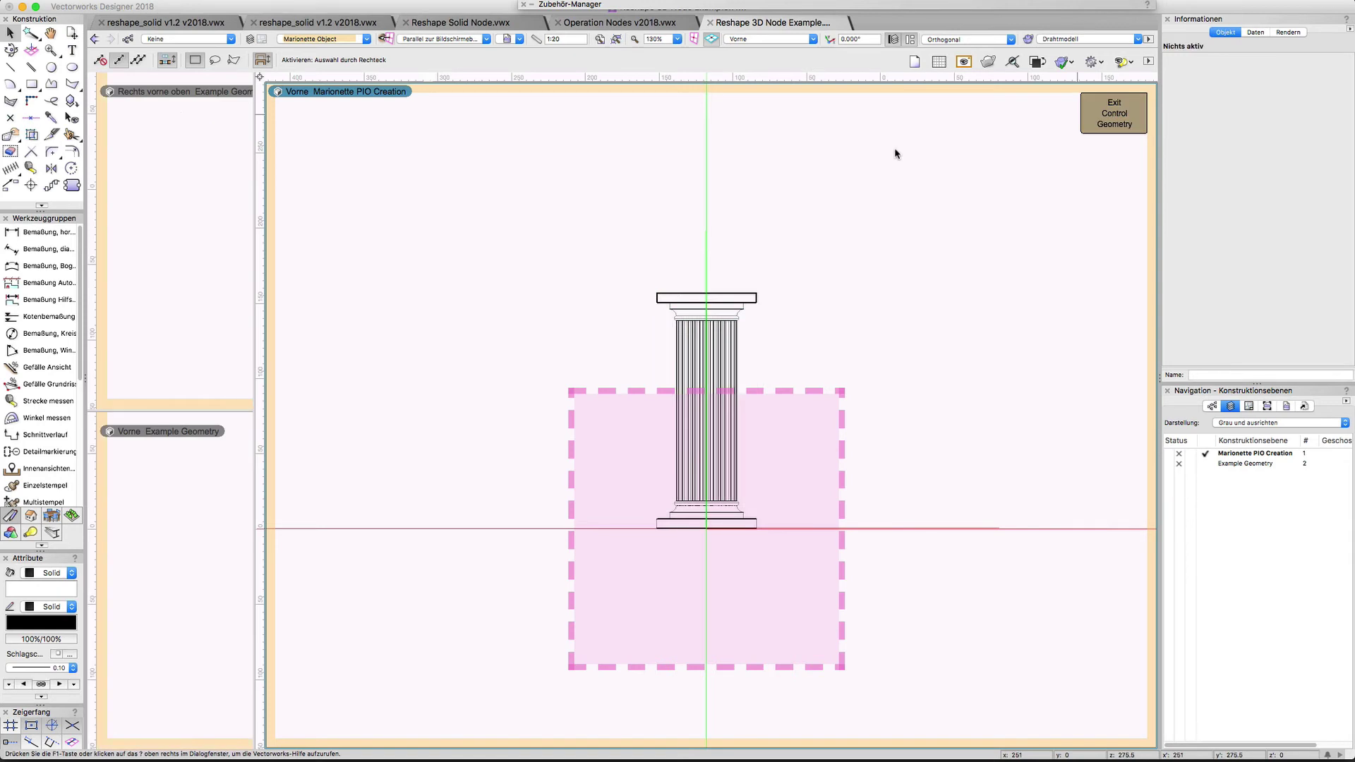
Add a second pillar to the right and change PillarHeight on both pillars.
{"action": "key", "text": "ctrl+bracketright"}
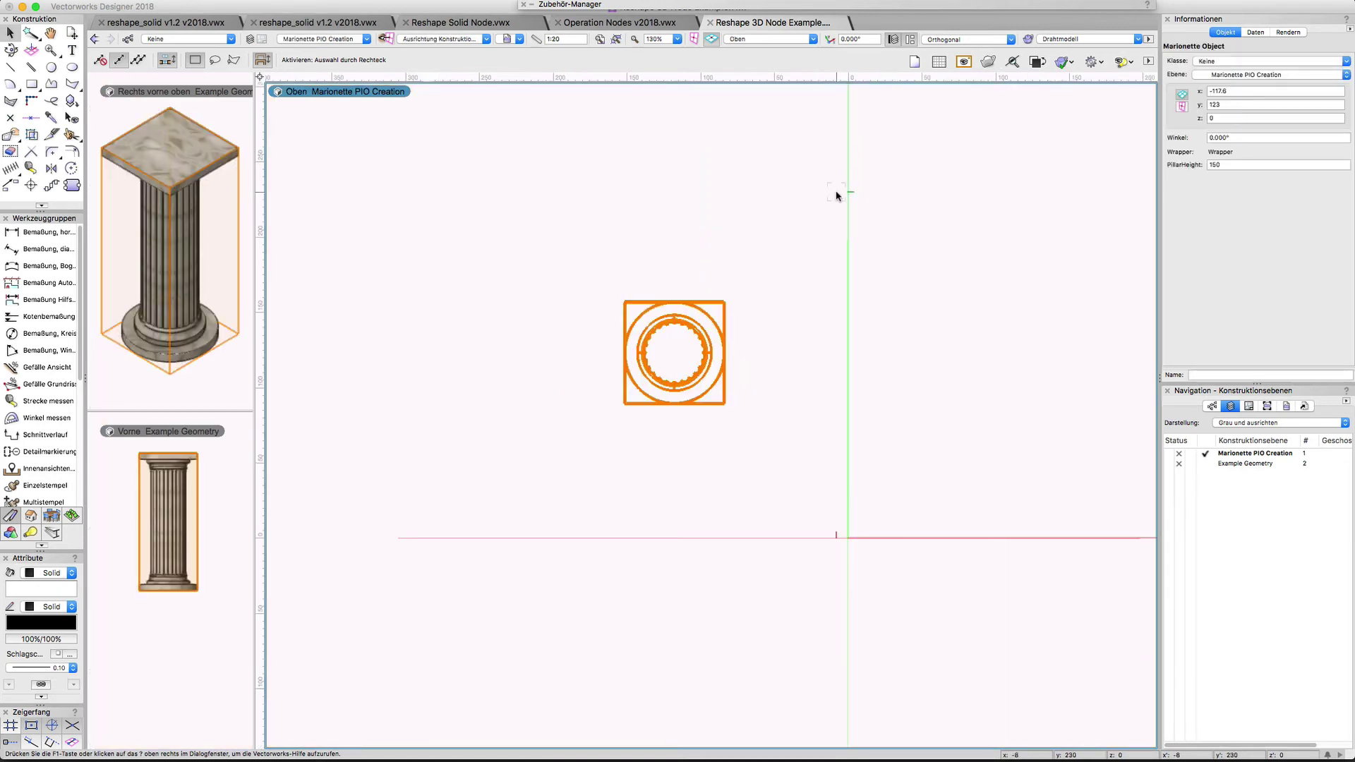
{"action": "left_click", "coordinate": [817, 214]}
{"action": "key", "text": "ctrl+1"}
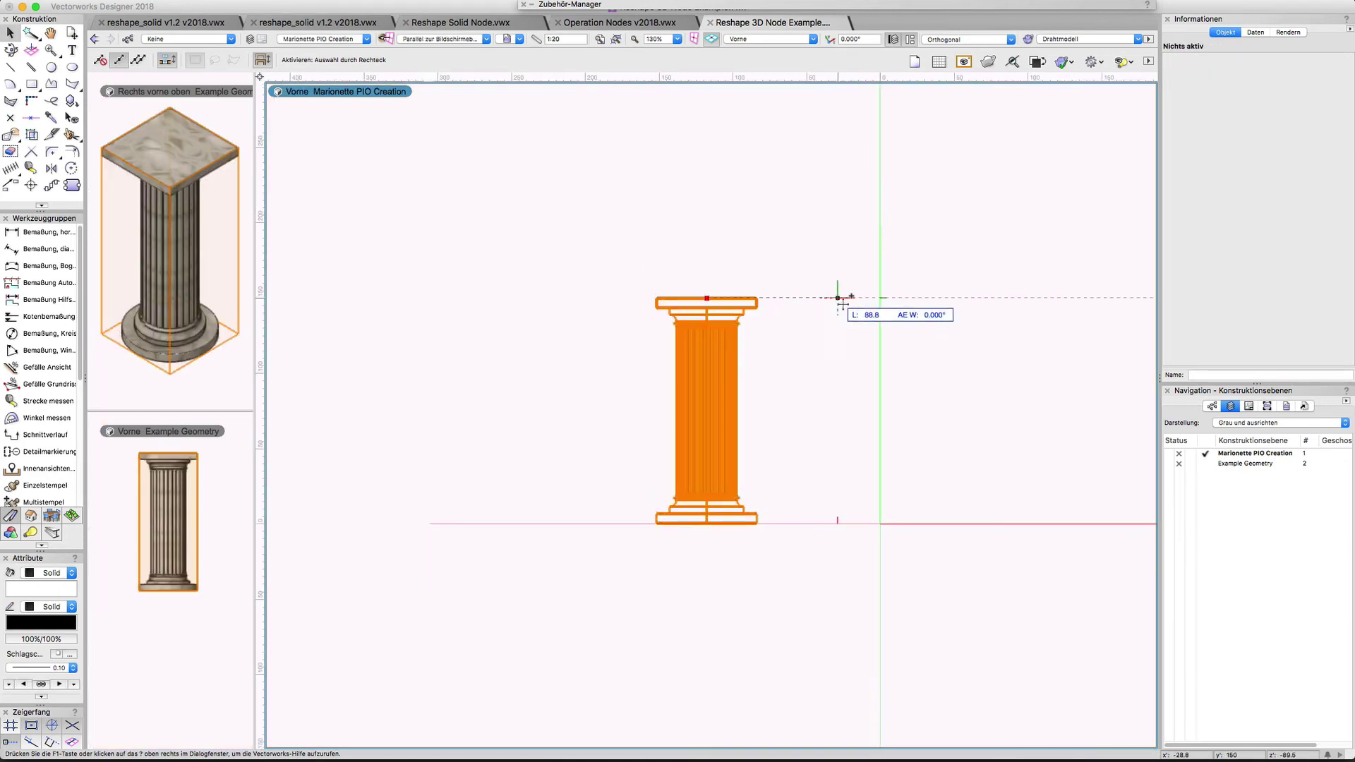
{"action": "left_click", "coordinate": [865, 300]}
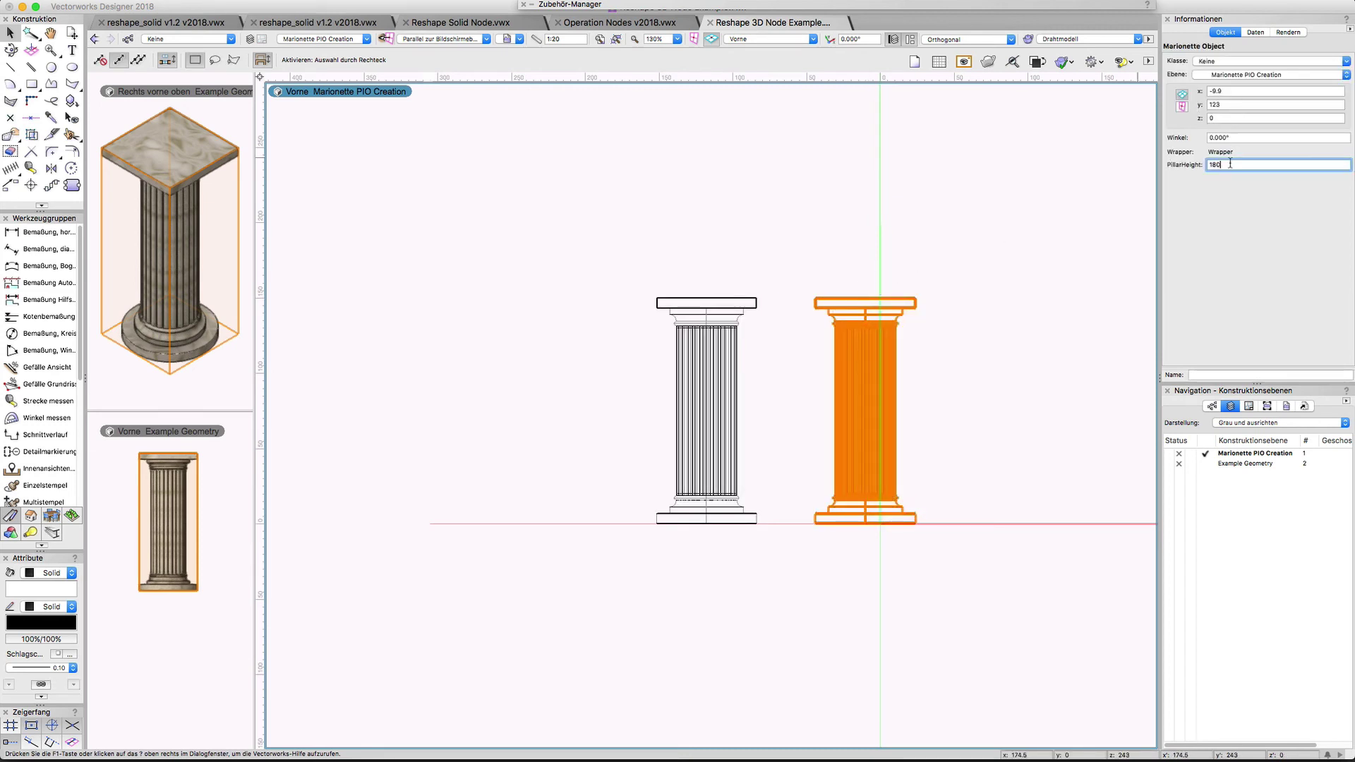
{"action": "key", "text": "BackSpace"}
{"action": "key", "text": "BackSpace"}
{"action": "type", "text": "50"}
{"action": "key", "text": "Return"}
{"action": "key", "text": "Return"}
{"action": "left_click", "coordinate": [731, 361]}
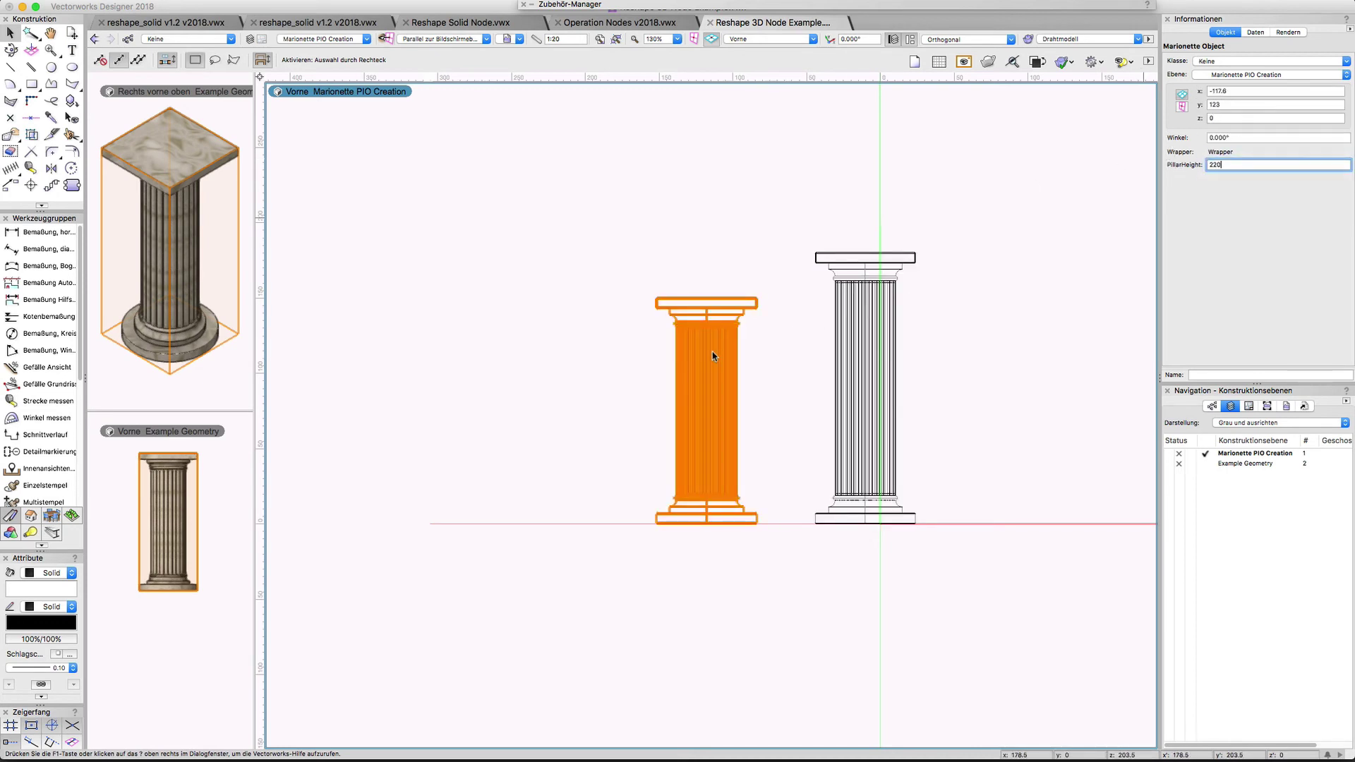
{"action": "key", "text": "Return"}
{"action": "scroll", "coordinate": [713, 357], "scroll_direction": "down", "scroll_amount": 3}
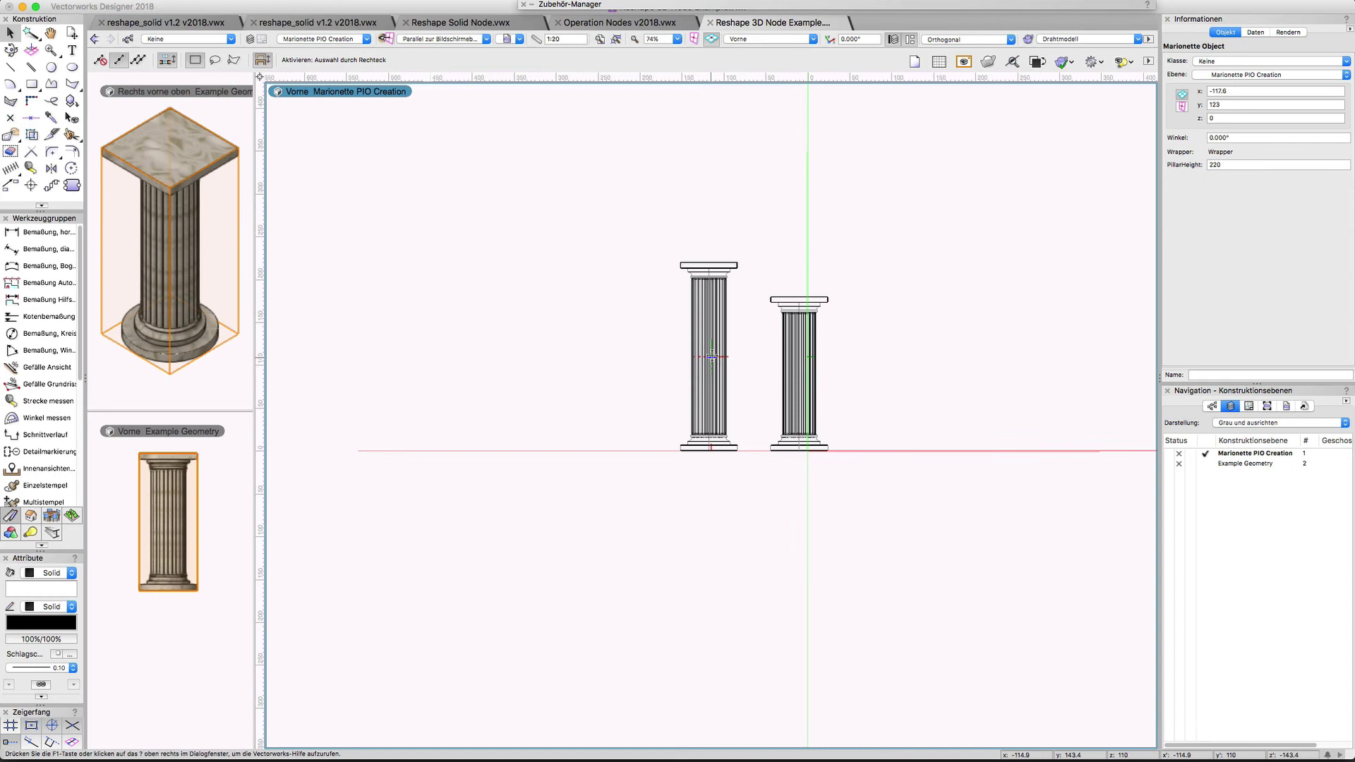
Add a third pillar on the right with PillarHeight 450.
{"action": "left_click", "coordinate": [864, 347]}
{"action": "double_click", "coordinate": [1226, 164]}
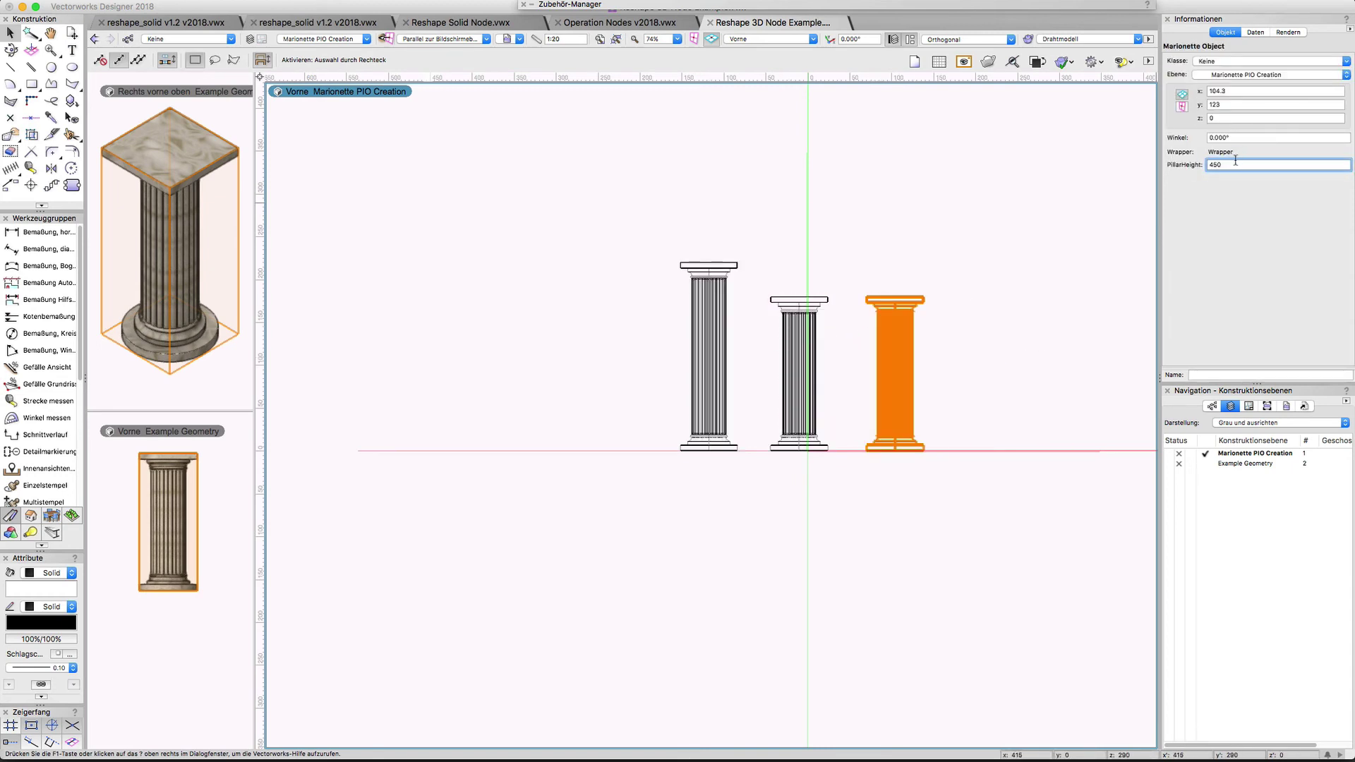
{"action": "key", "text": "Return"}
{"action": "type", "text": "4"}
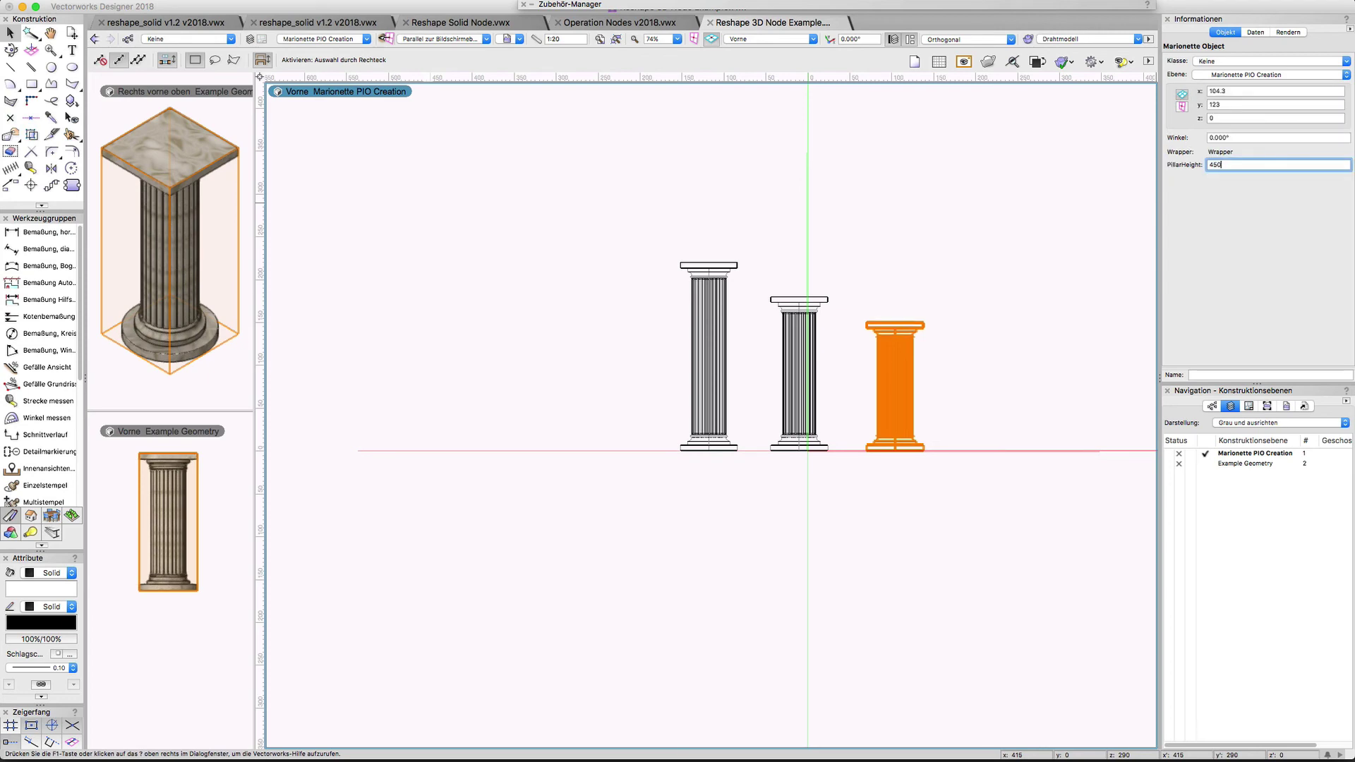
{"action": "key", "text": "Return"}
{"action": "left_click", "coordinate": [965, 218]}
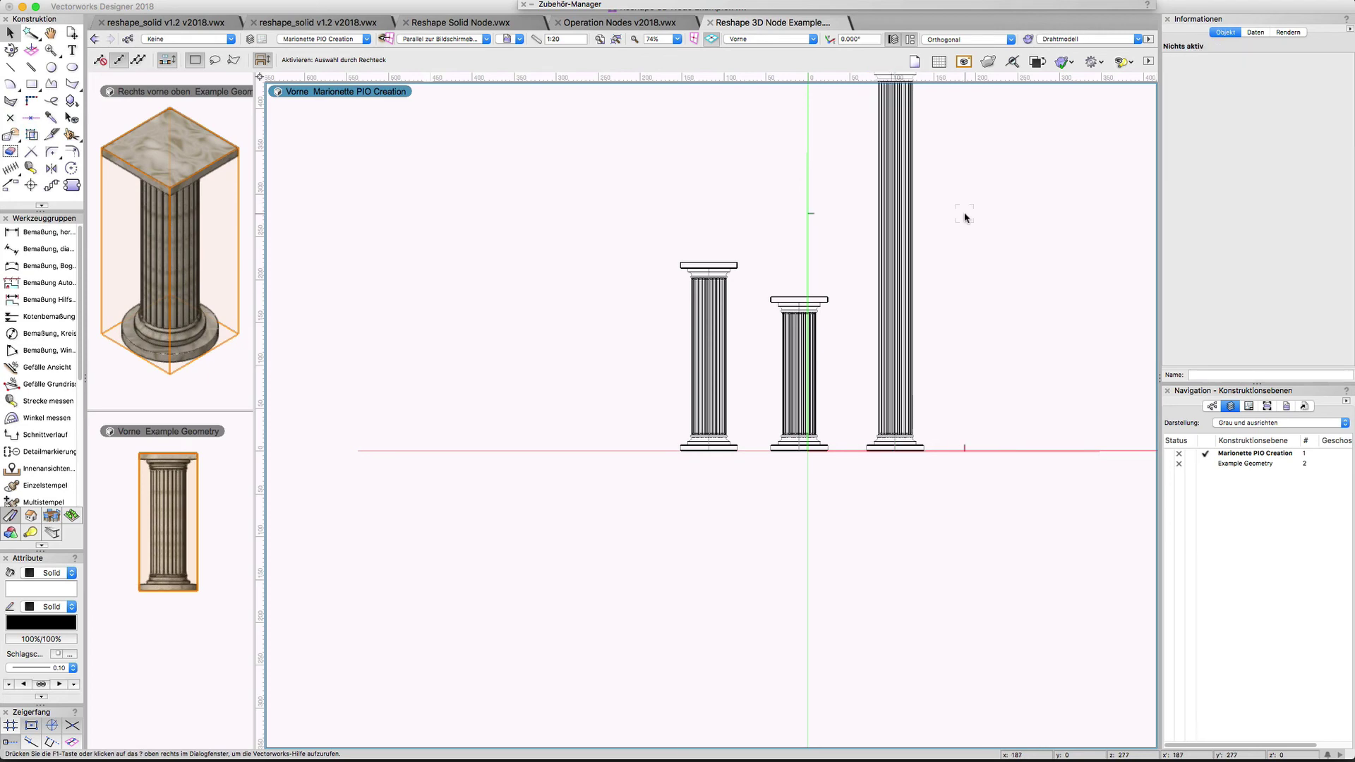
Show the pillars in the Rechts vorne oben view with OpenGL shading, then select the tallest.
{"action": "key", "text": "KP_3"}
{"action": "key", "text": "ctrl+shift+g"}
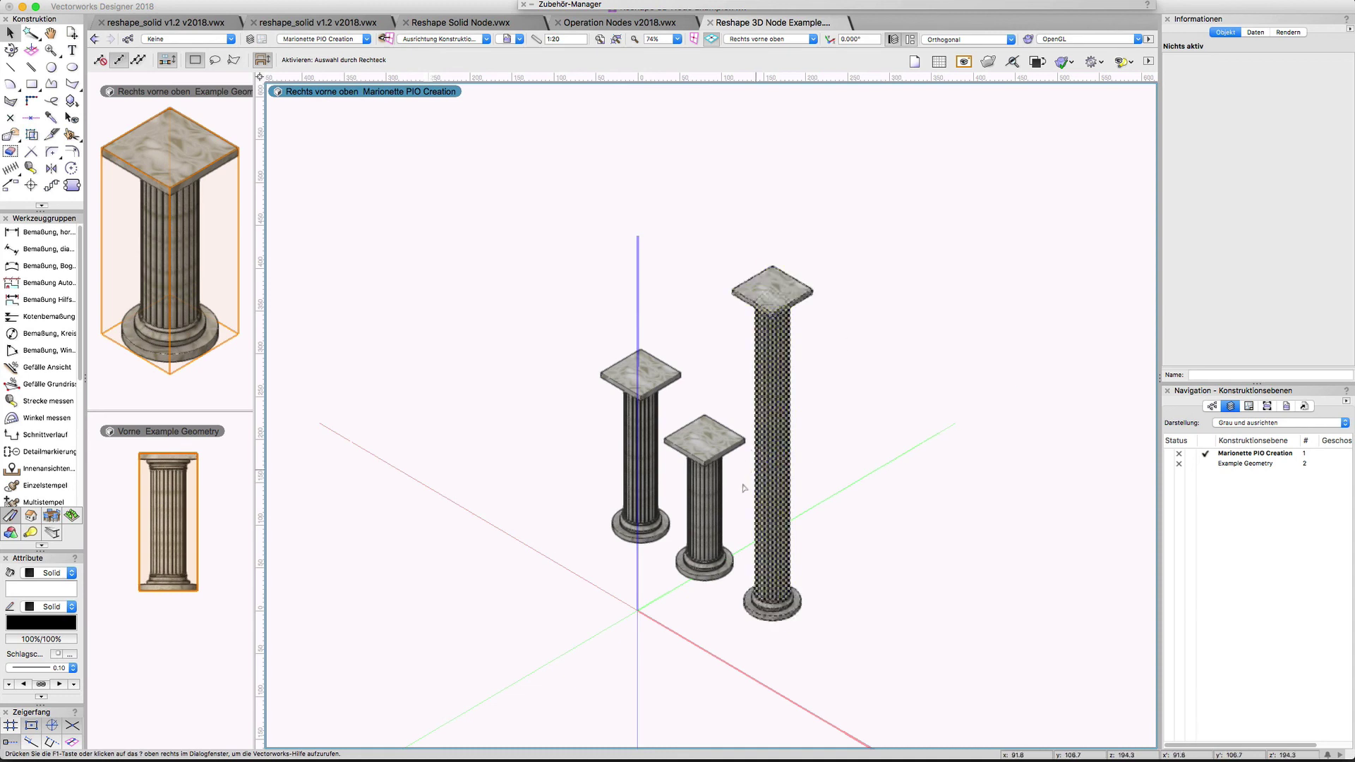
{"action": "middle_click_drag", "start_coordinate": [705, 583], "coordinate": [743, 580], "text": "shift"}
{"action": "key", "text": "x"}
{"action": "left_click", "coordinate": [781, 477]}
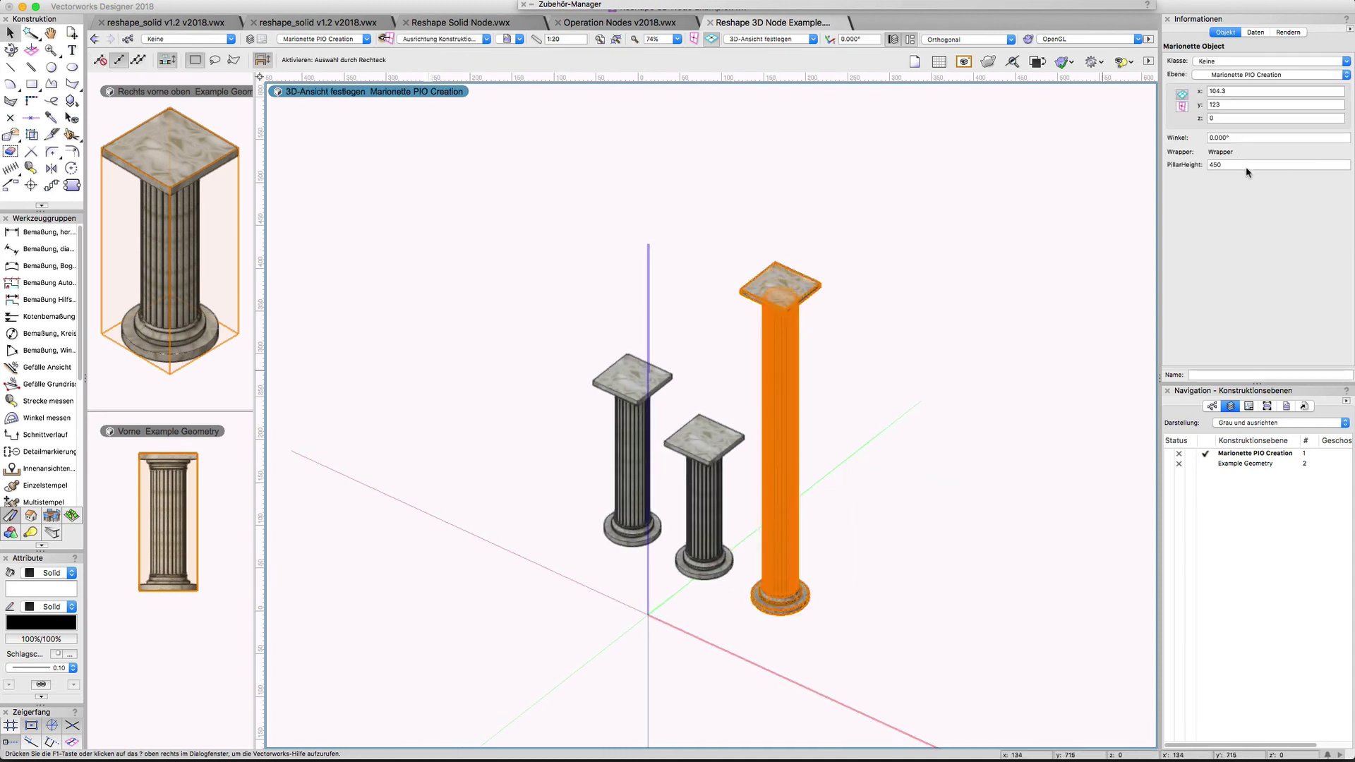